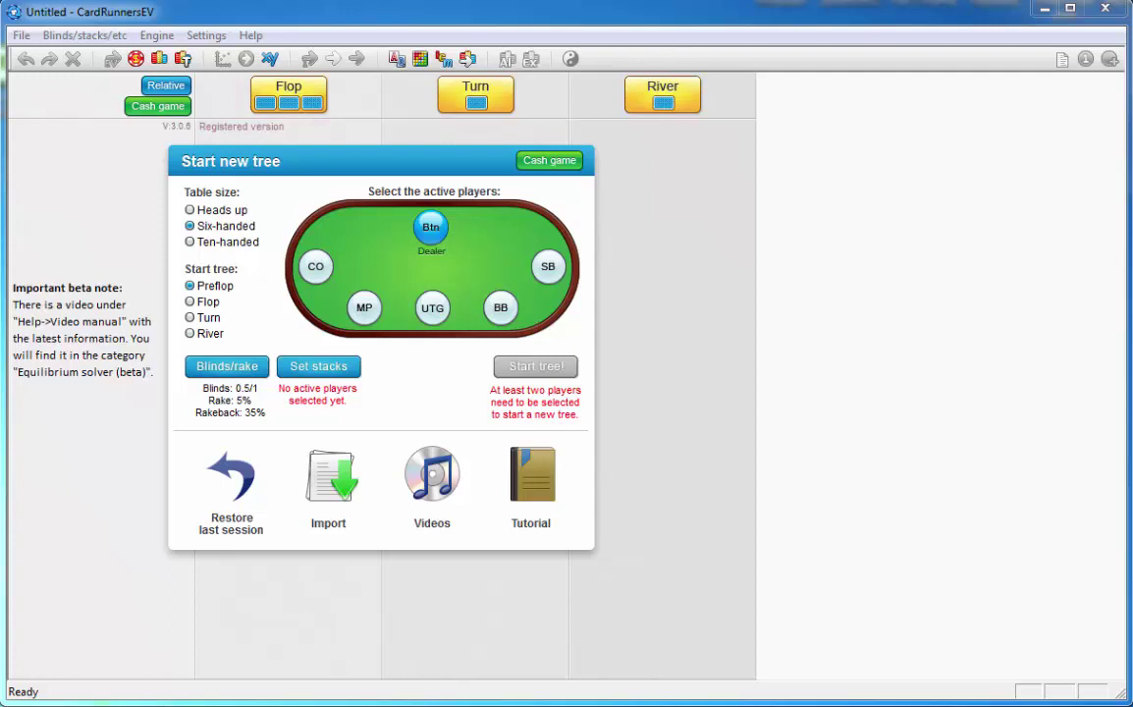
# - Open the preflop1 sample from the preflop folder of equilibrium_sample_files
pyautogui.click(21, 36)
pyautogui.click(23, 42)
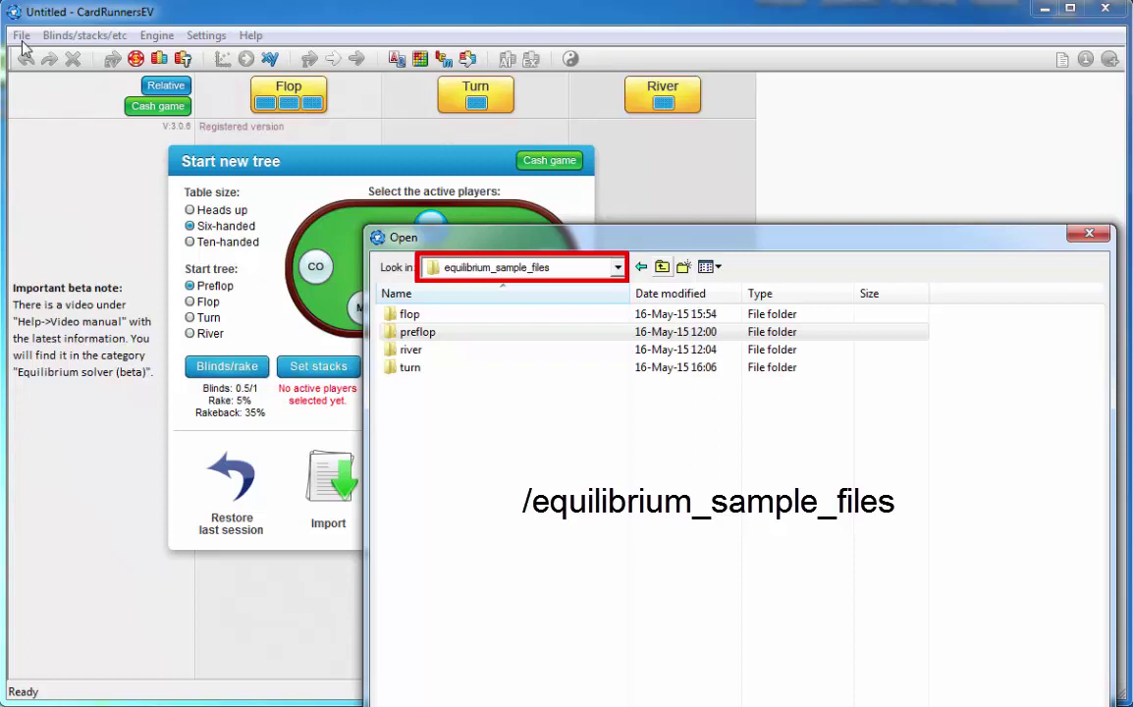
pyautogui.doubleClick(417, 332)
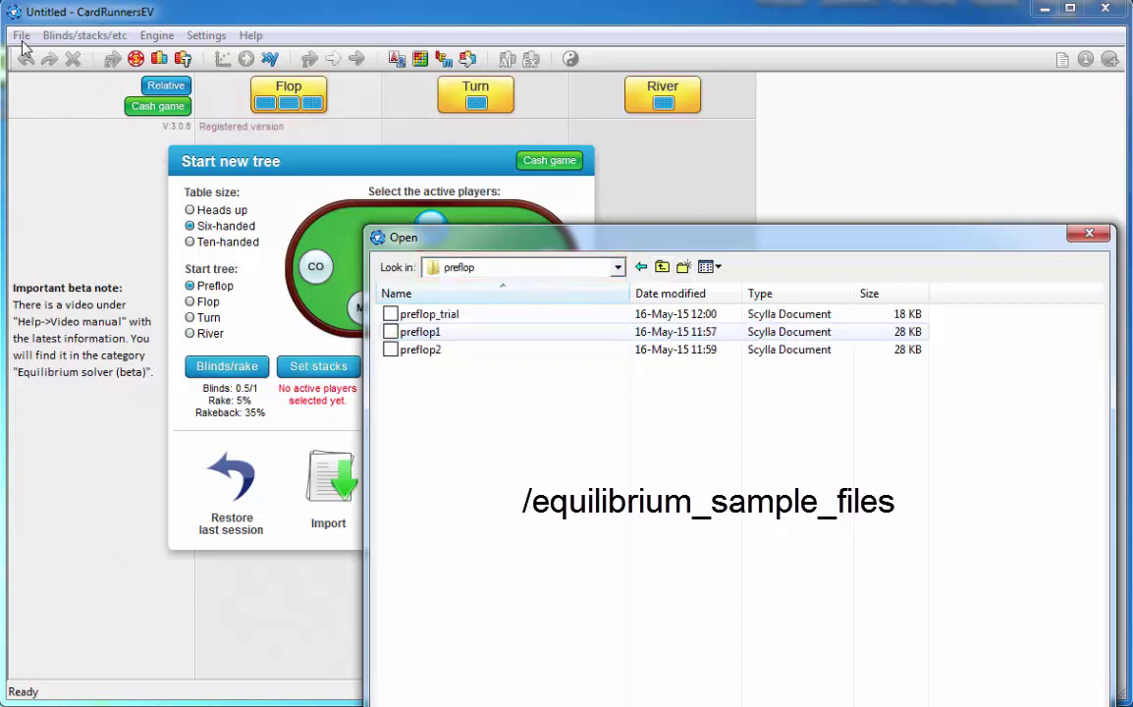
pyautogui.press('Return')
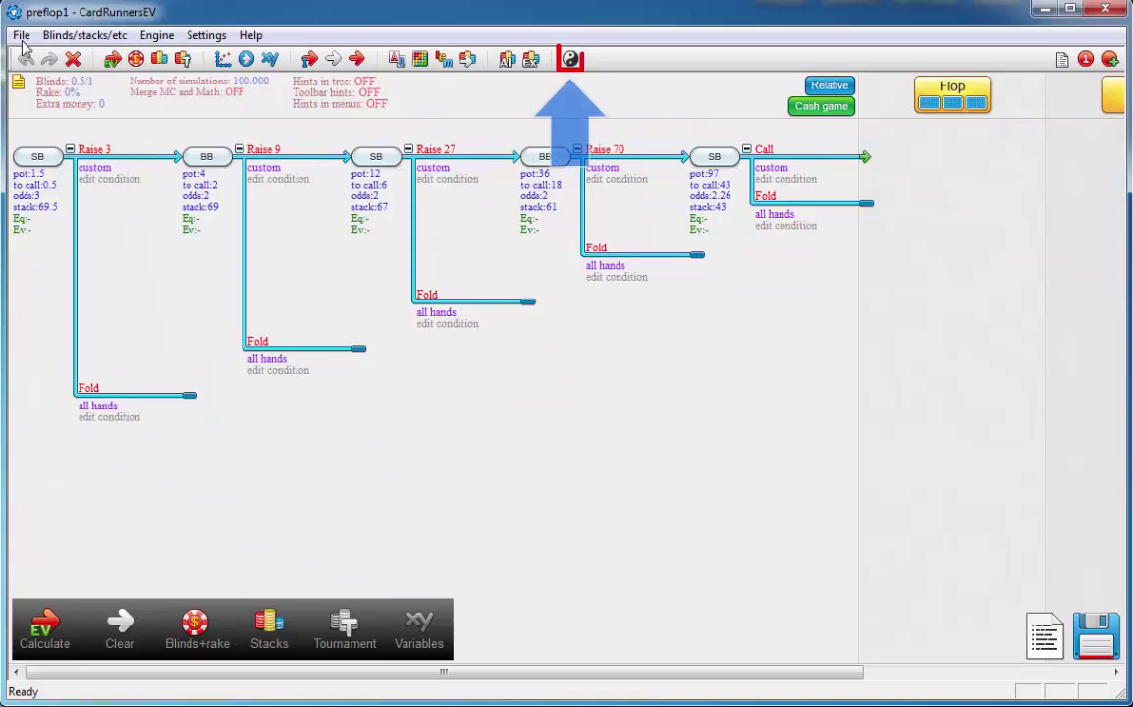
# - Compute the equilibrium for the preflop1 tree with the Equilibrium tool at a target dEV of 0
pyautogui.click(569, 58)
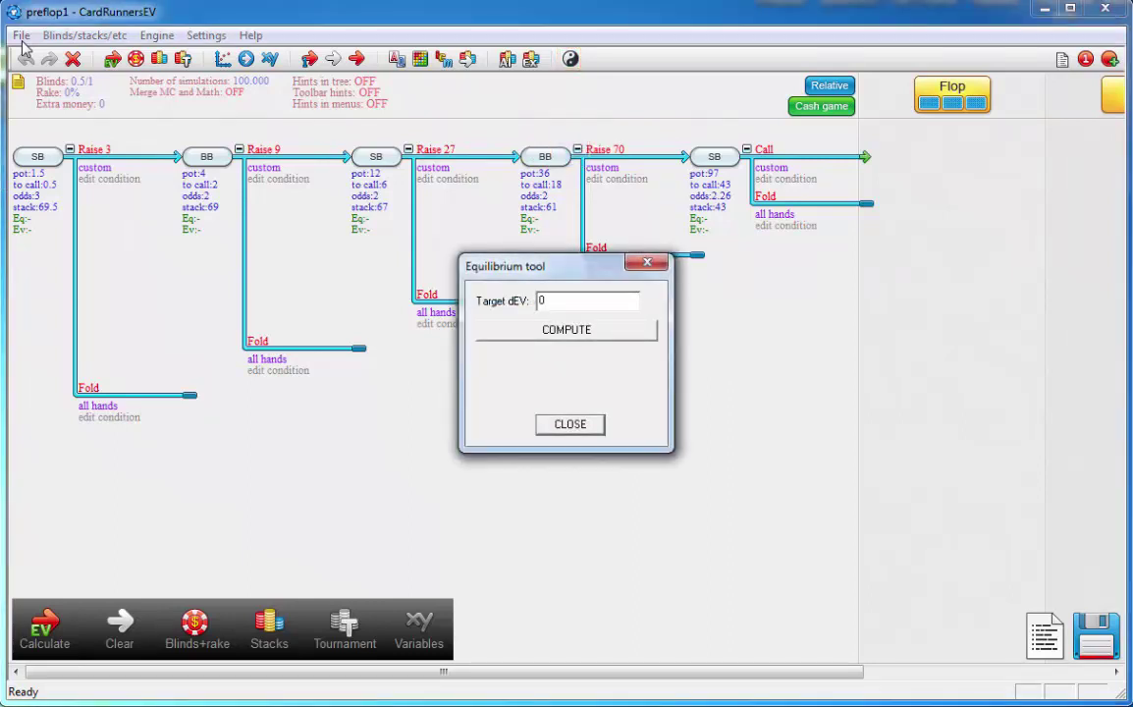
pyautogui.click(566, 329)
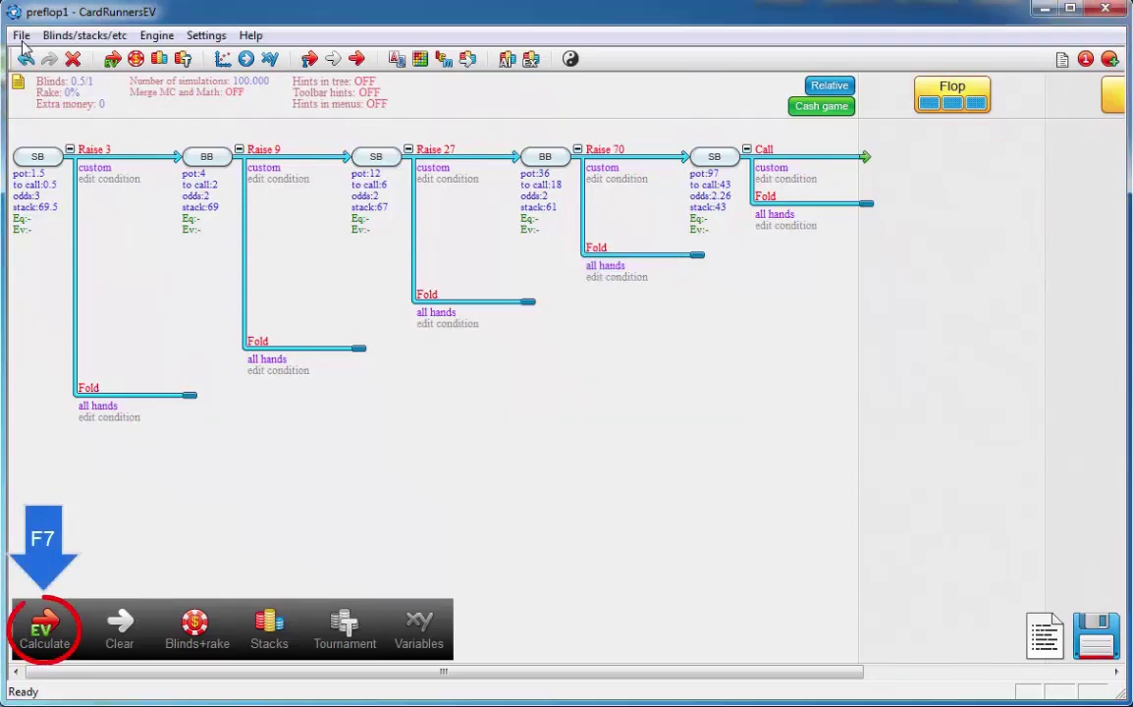
# - Calculate the tree's EVs and display combos instead of EV in the hand grid of SB's Raise 3 range
pyautogui.press('F7')
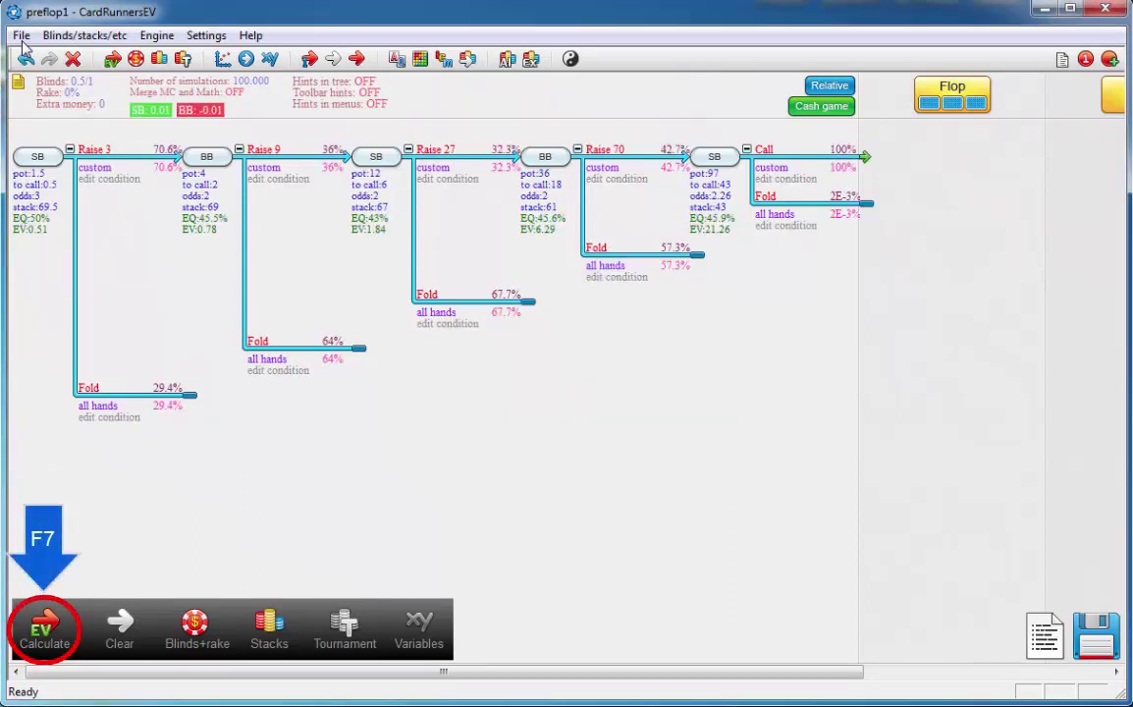
pyautogui.press('Right')
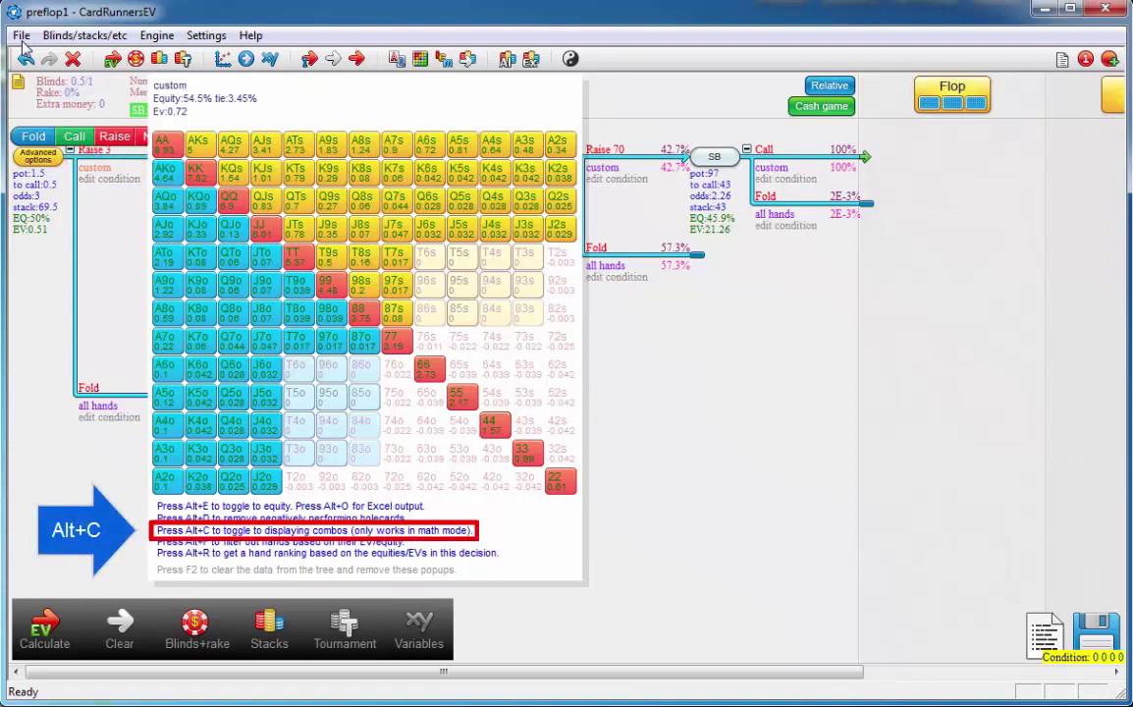
pyautogui.hotkey('alt', 'c')
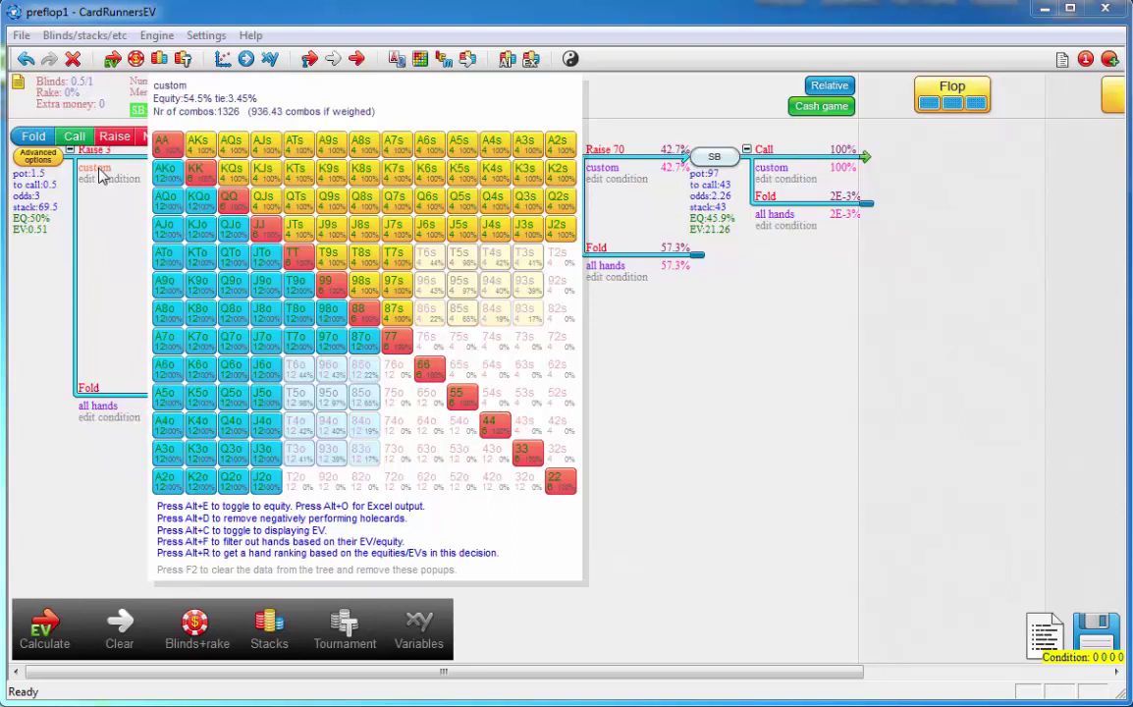
# - Open the turn_simple sample from the turn folder, discarding the changes to preflop1
pyautogui.click(24, 38)
pyautogui.click(56, 78)
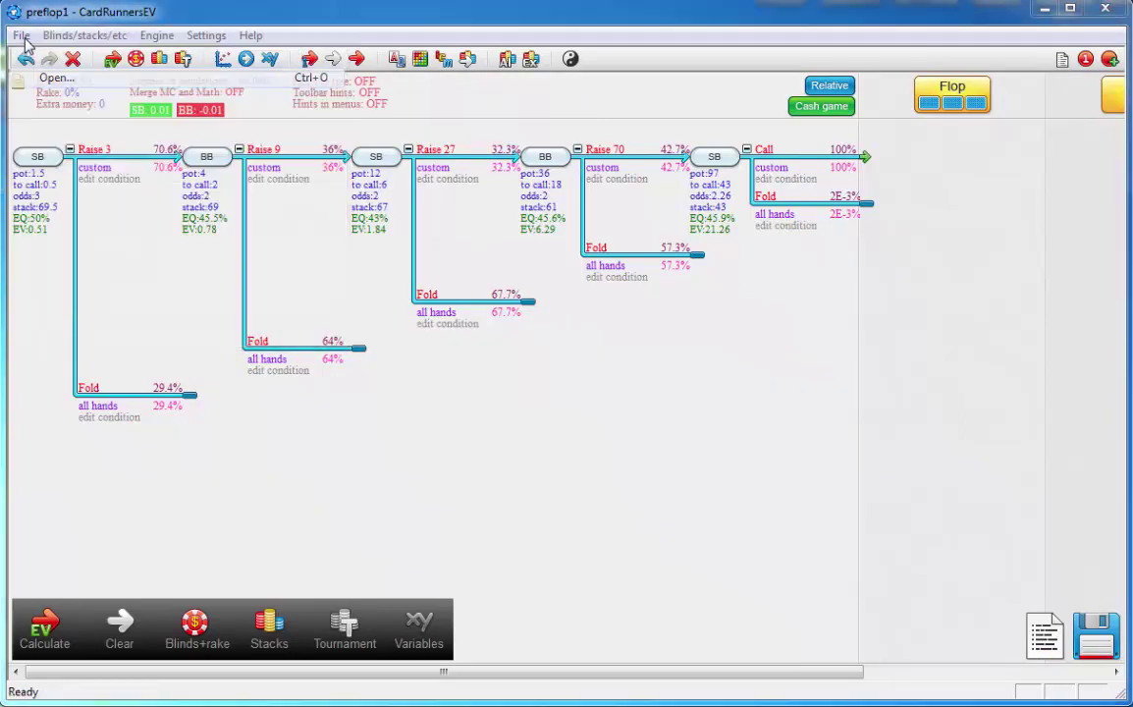
pyautogui.click(662, 266)
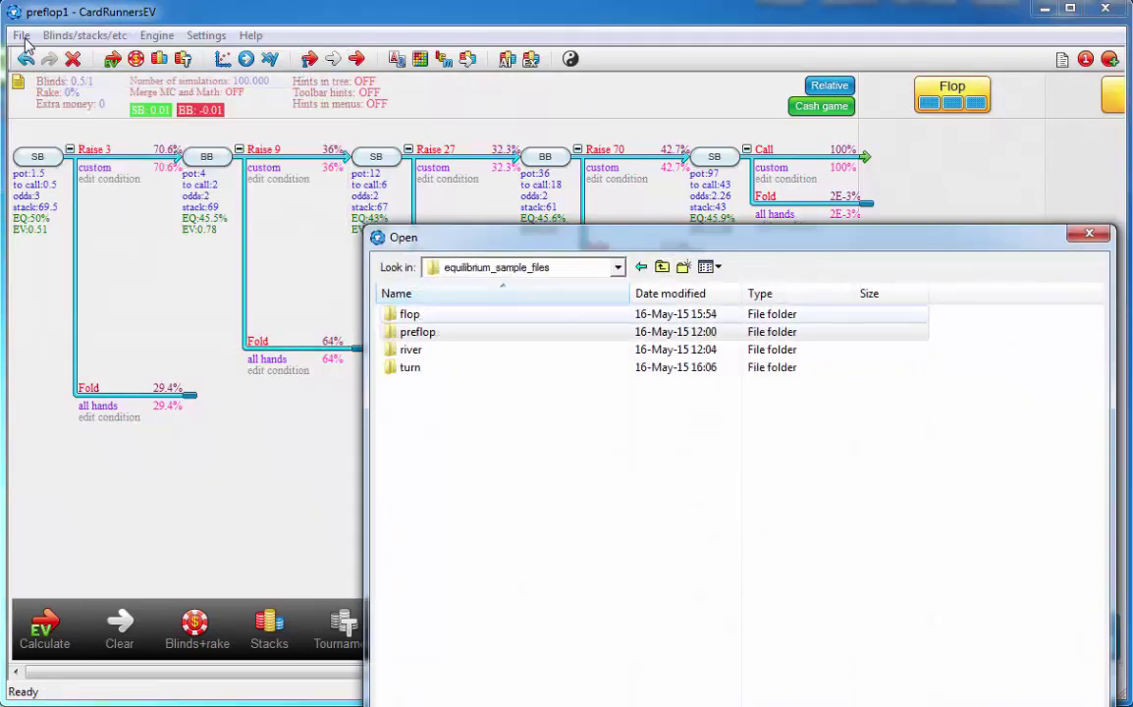
pyautogui.doubleClick(422, 366)
pyautogui.press('Down')
pyautogui.press('Return')
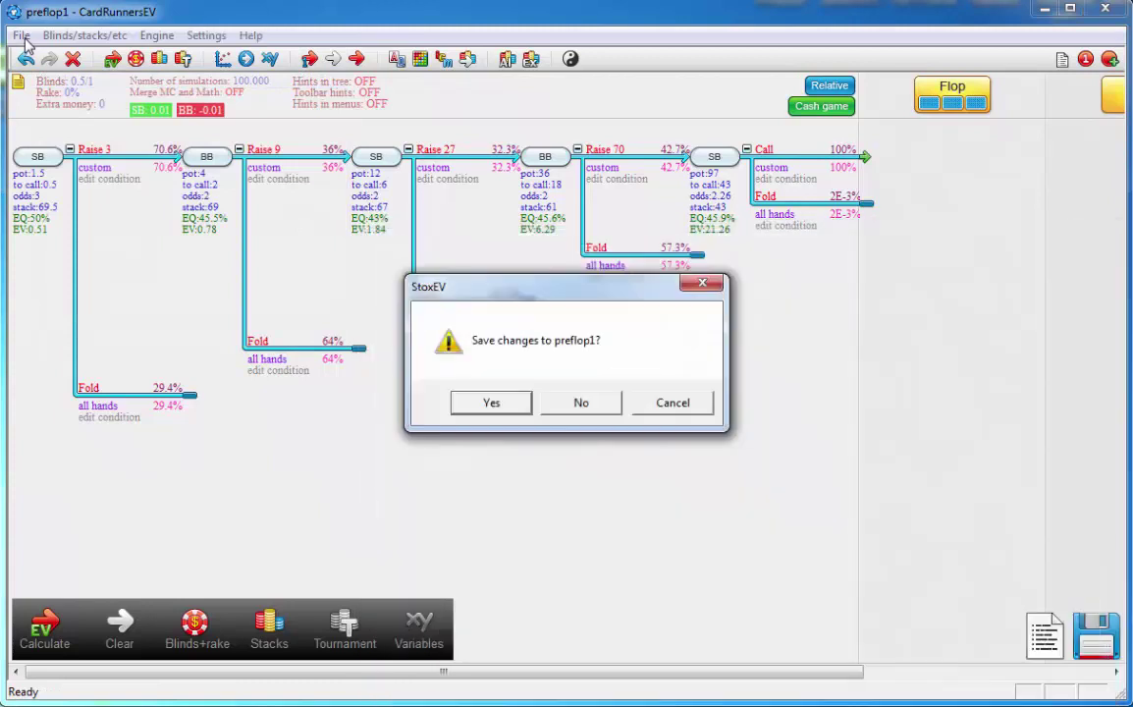
pyautogui.press('n')
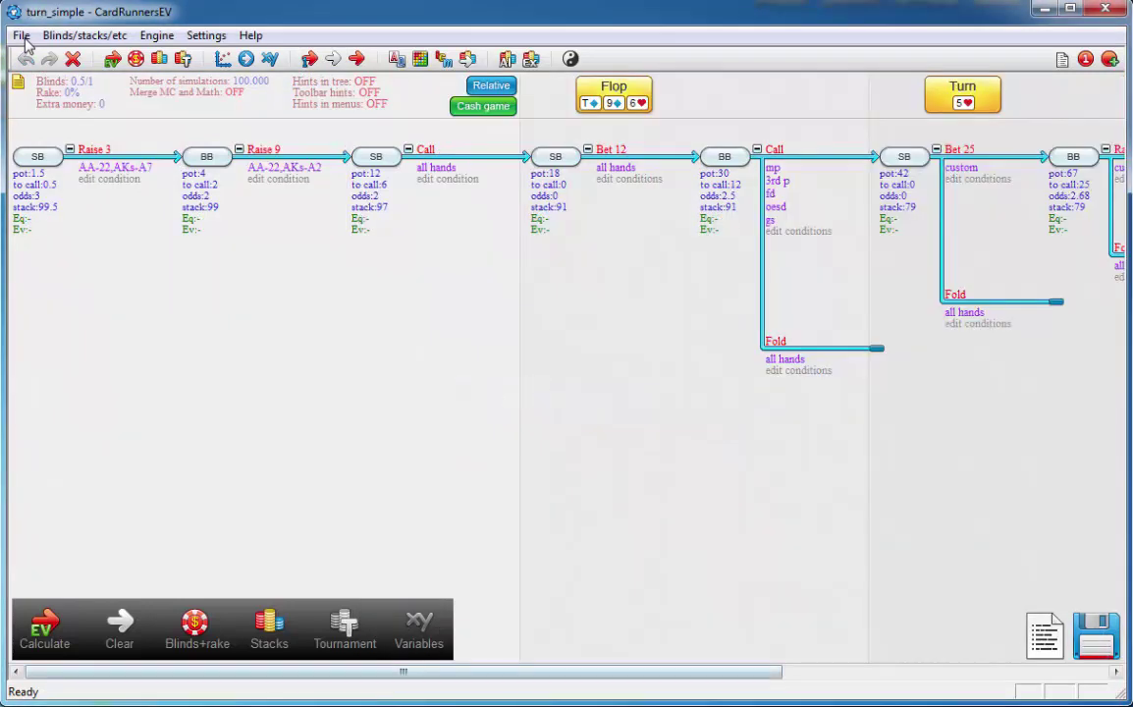
# - Compute the equilibrium for the turn_simple tree with target dEV 0 and close the Equilibrium tool
pyautogui.hscroll(5, 25, 44)
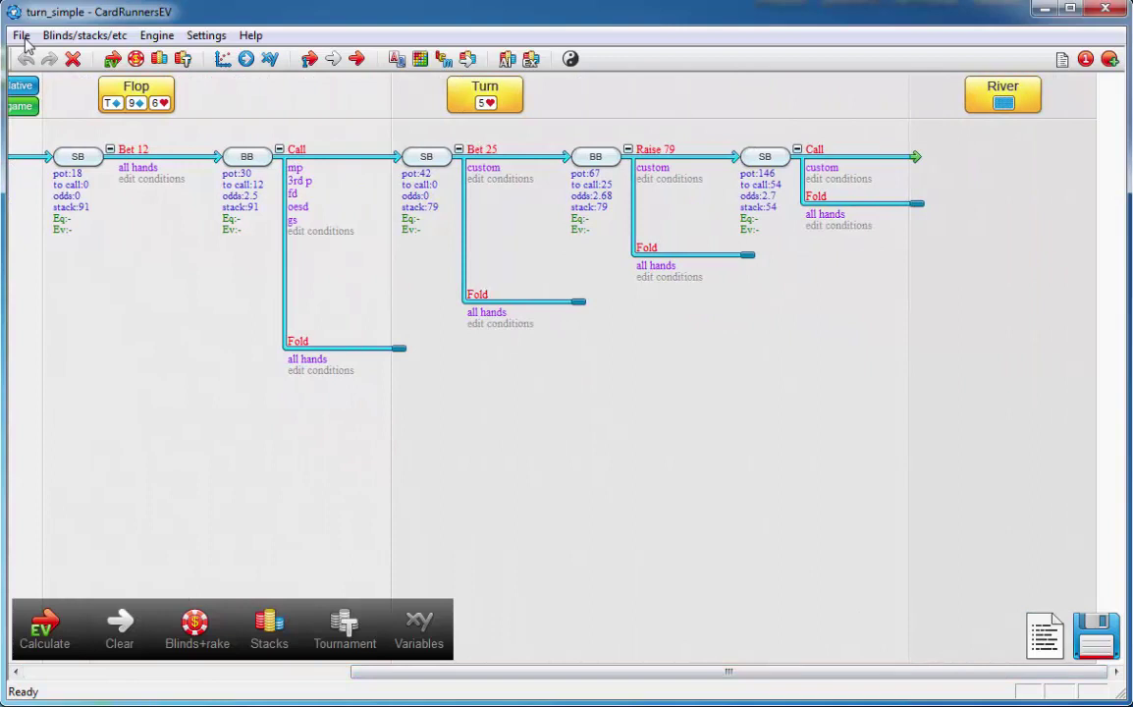
pyautogui.hotkey('ctrl', 'e')
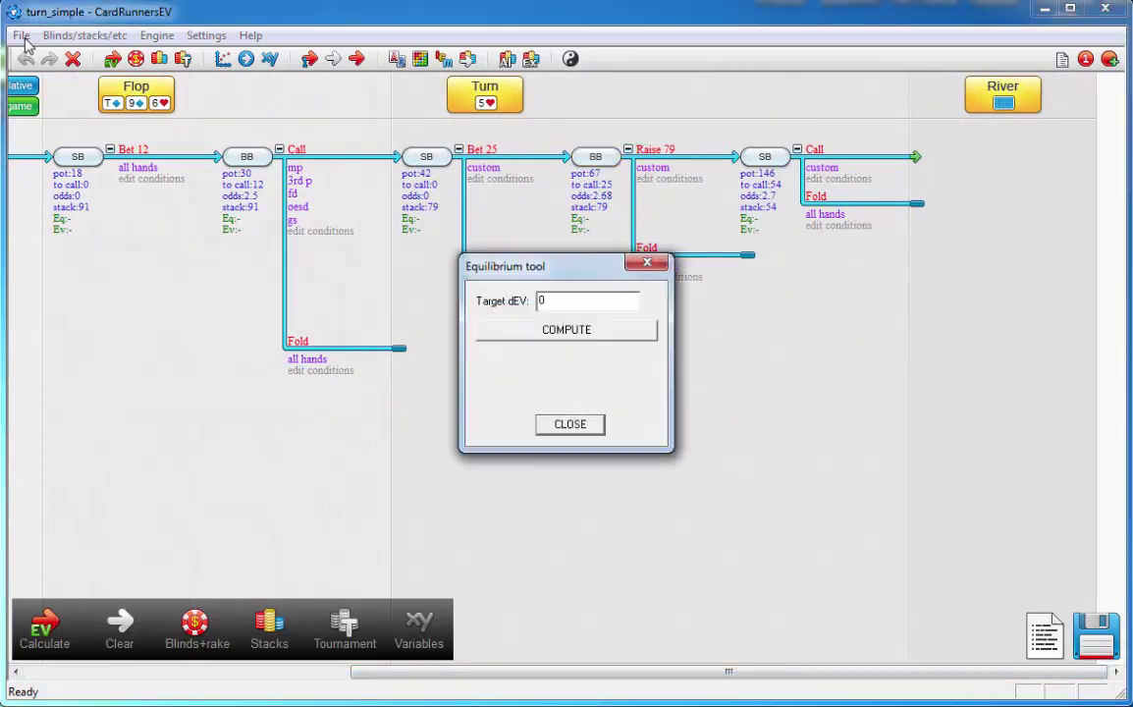
pyautogui.press('Return')
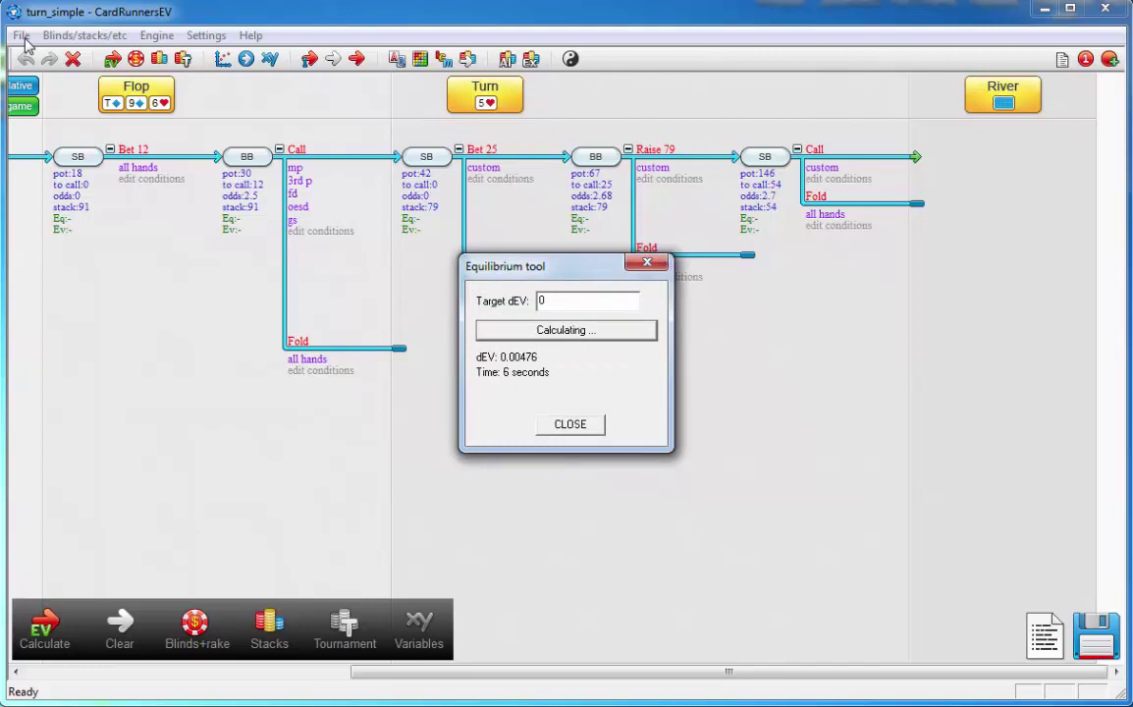
pyautogui.press('Escape')
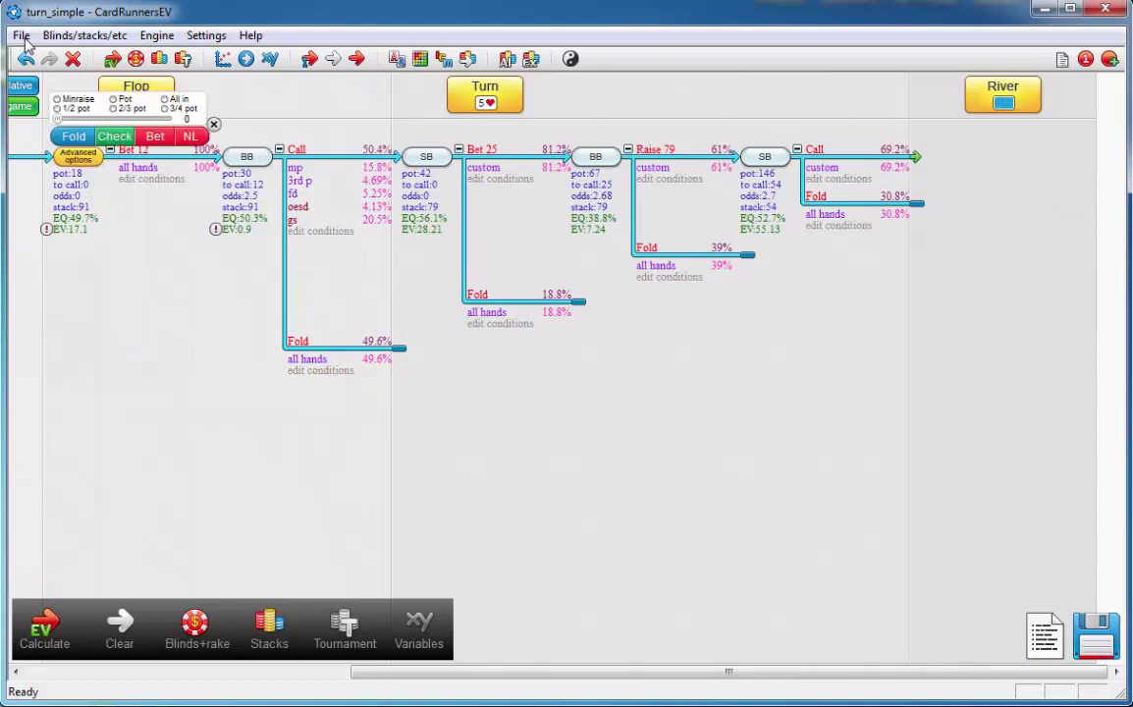
# - Open turn_unknown_river without saving turn_simple and compute its equilibrium with target dEV 0
pyautogui.click(22, 36)
pyautogui.press('Return')
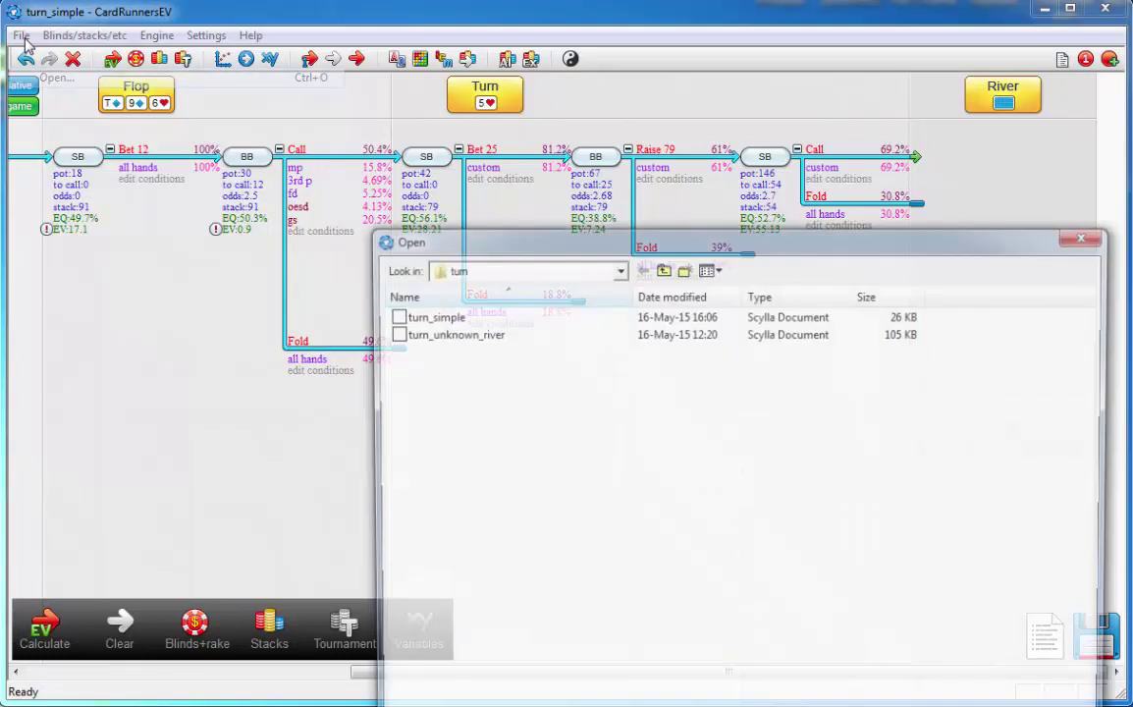
pyautogui.press('Down')
pyautogui.press('Return')
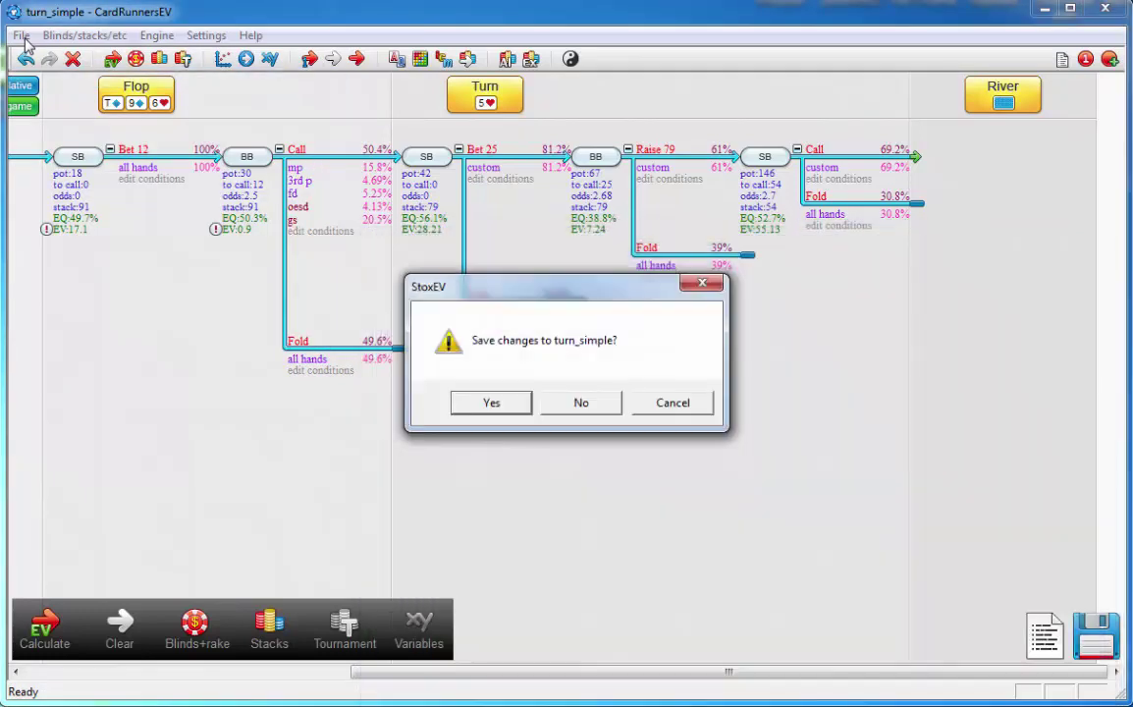
pyautogui.press('n')
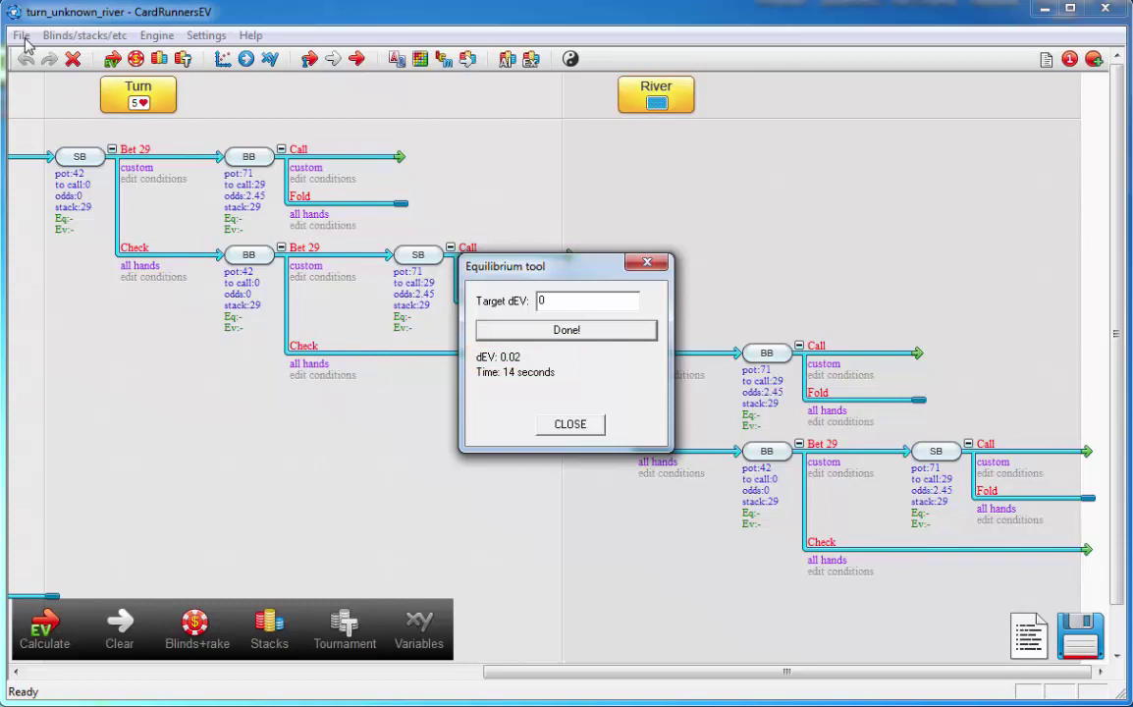
pyautogui.press('Escape')
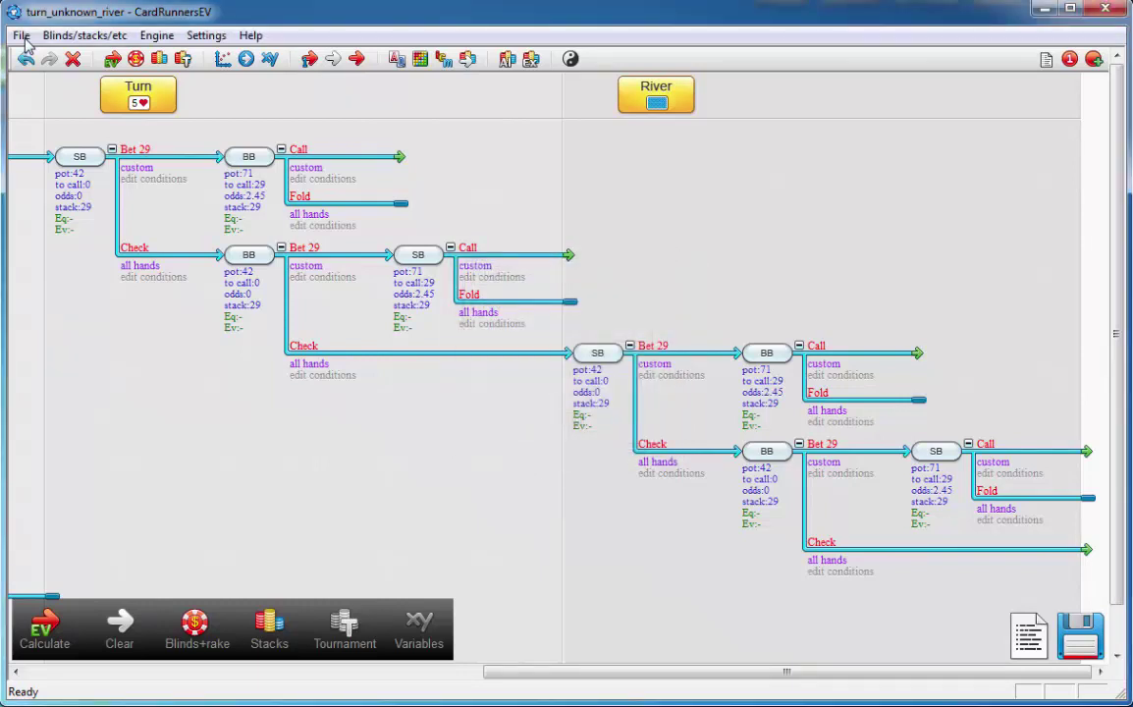
# - Open flop_push_or_check from the flop sample folder, discarding the changes to turn_unknown_river
pyautogui.click(25, 41)
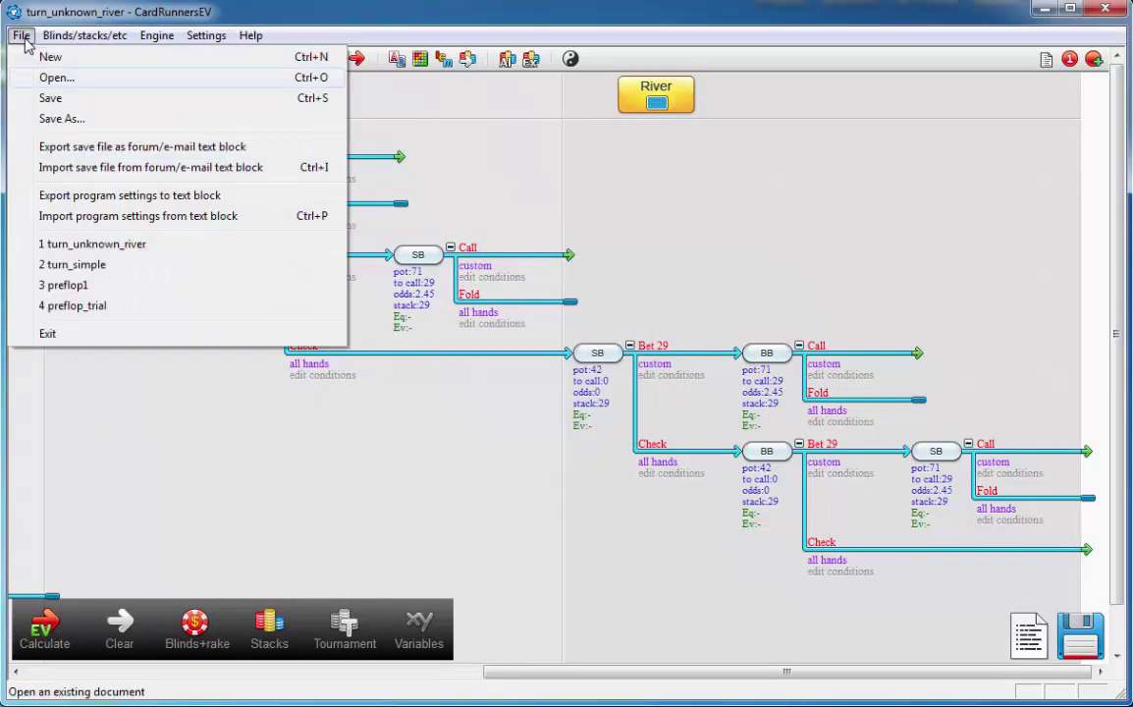
pyautogui.press('Return')
pyautogui.press('BackSpace')
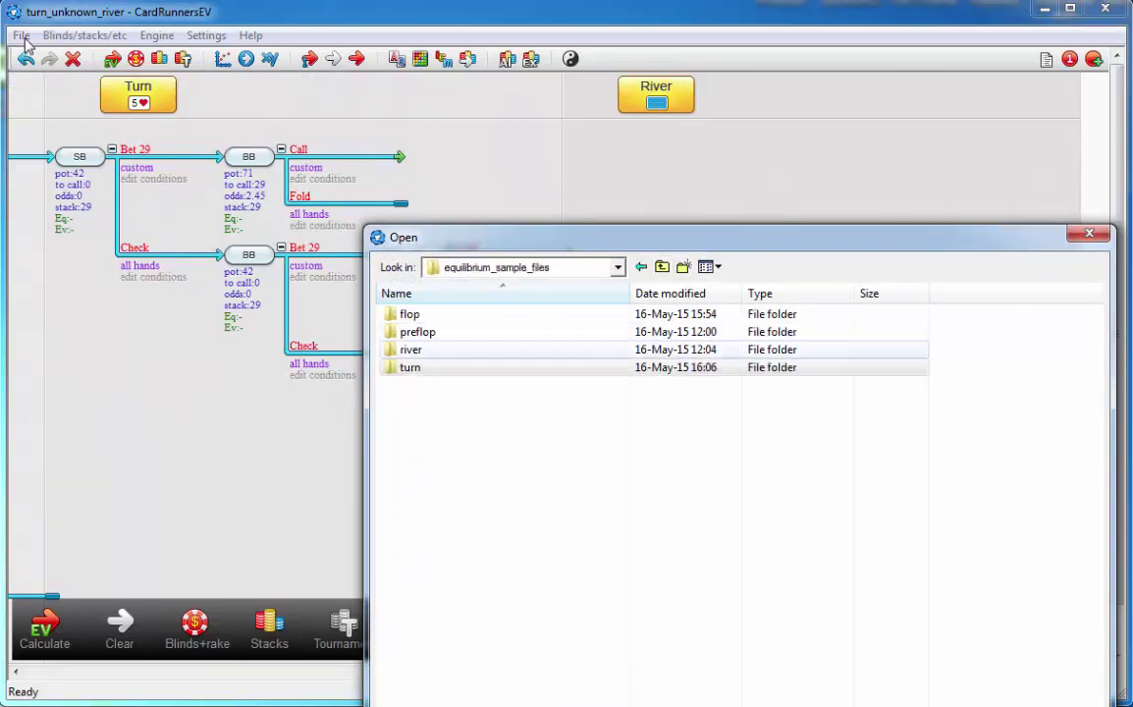
pyautogui.doubleClick(410, 314)
pyautogui.doubleClick(447, 314)
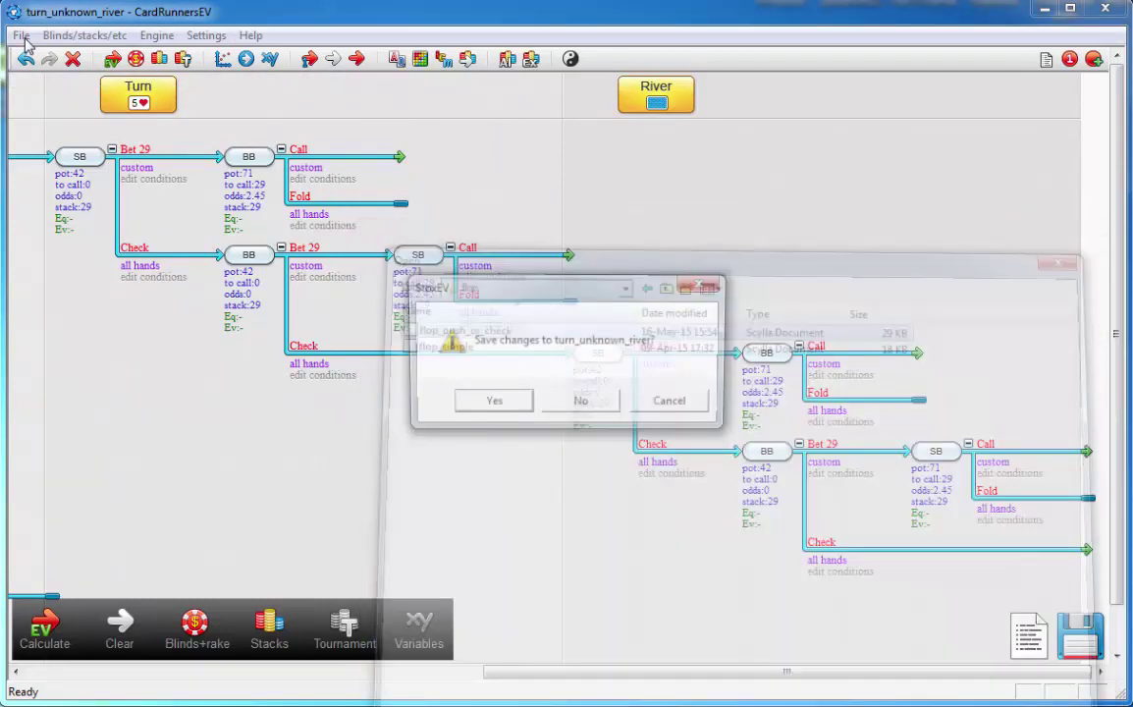
pyautogui.press('n')
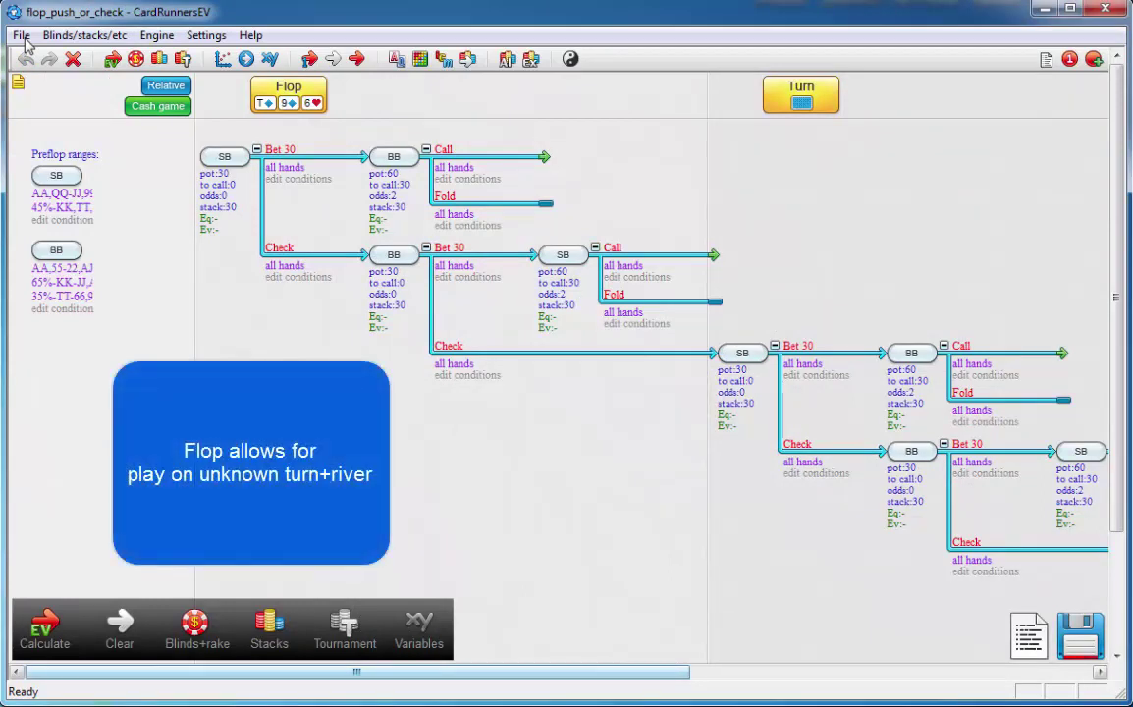
# - Compute the equilibrium for the flop_push_or_check tree with the target dEV at 0
pyautogui.hotkey('ctrl', 'e')
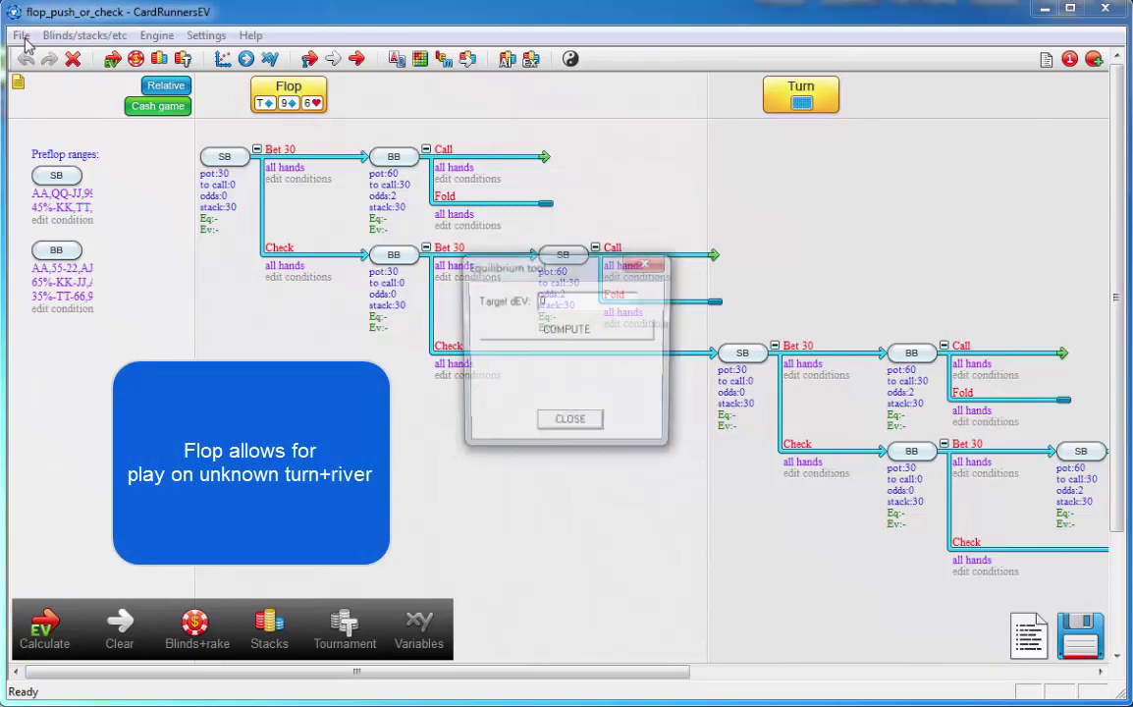
pyautogui.press('Return')
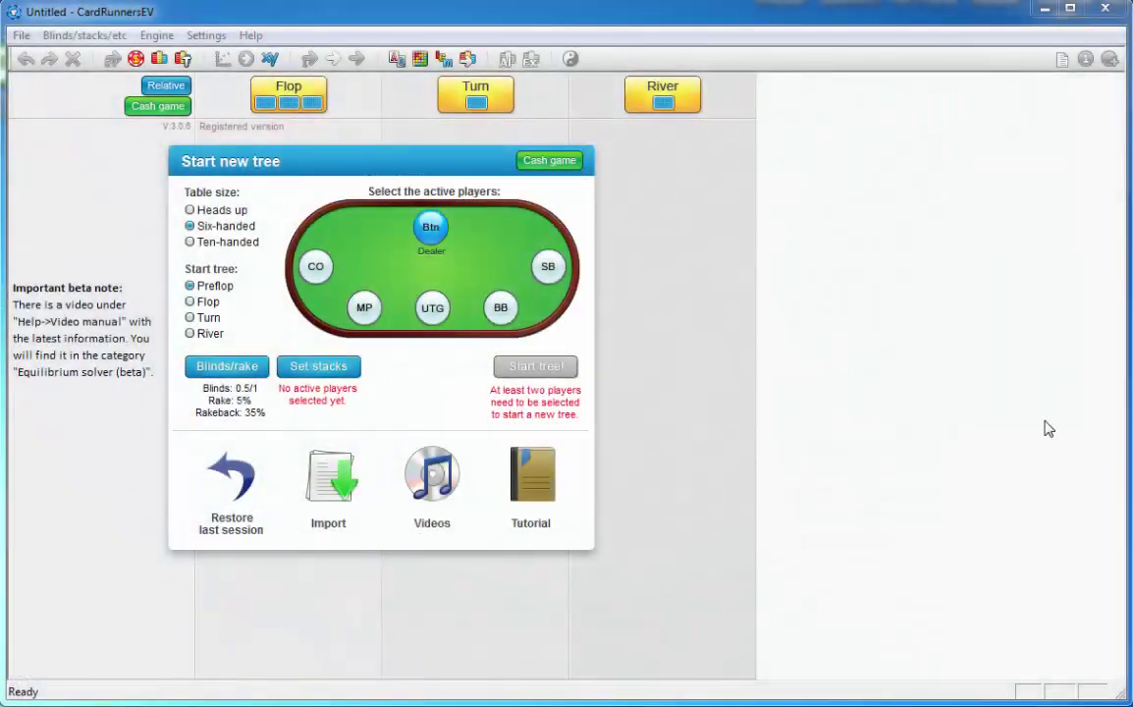
# - Reopen the turn_simple sample from the turn folder of equilibrium_sample_files
pyautogui.click(23, 39)
pyautogui.click(56, 77)
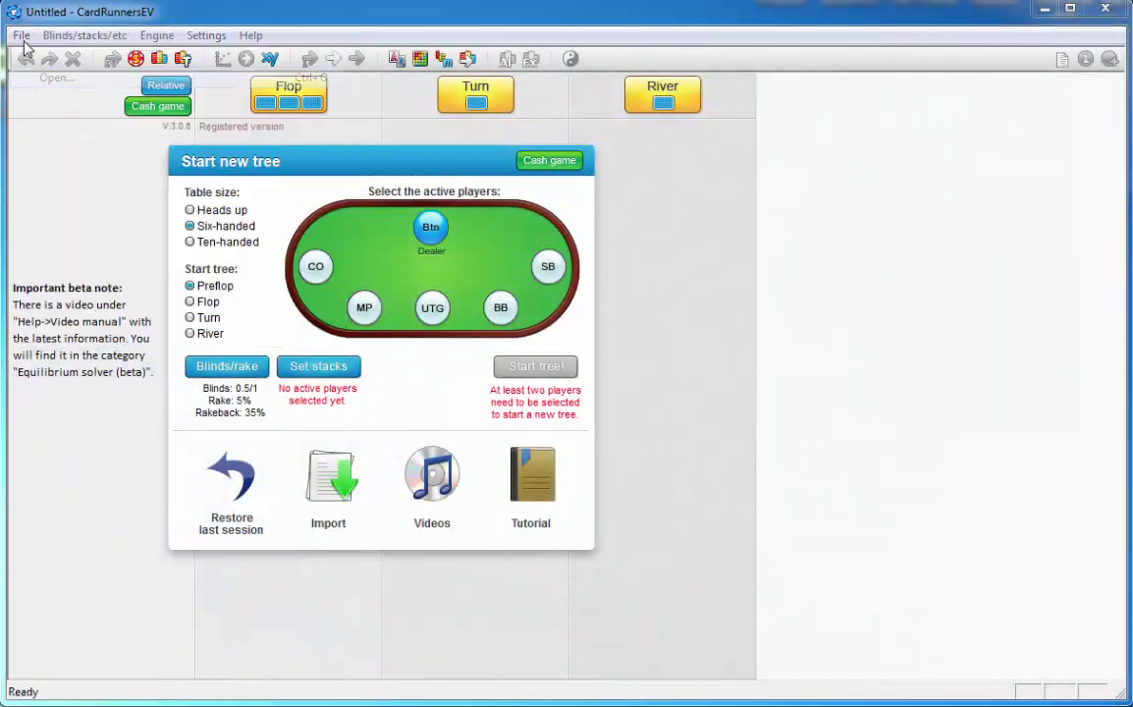
pyautogui.press('BackSpace')
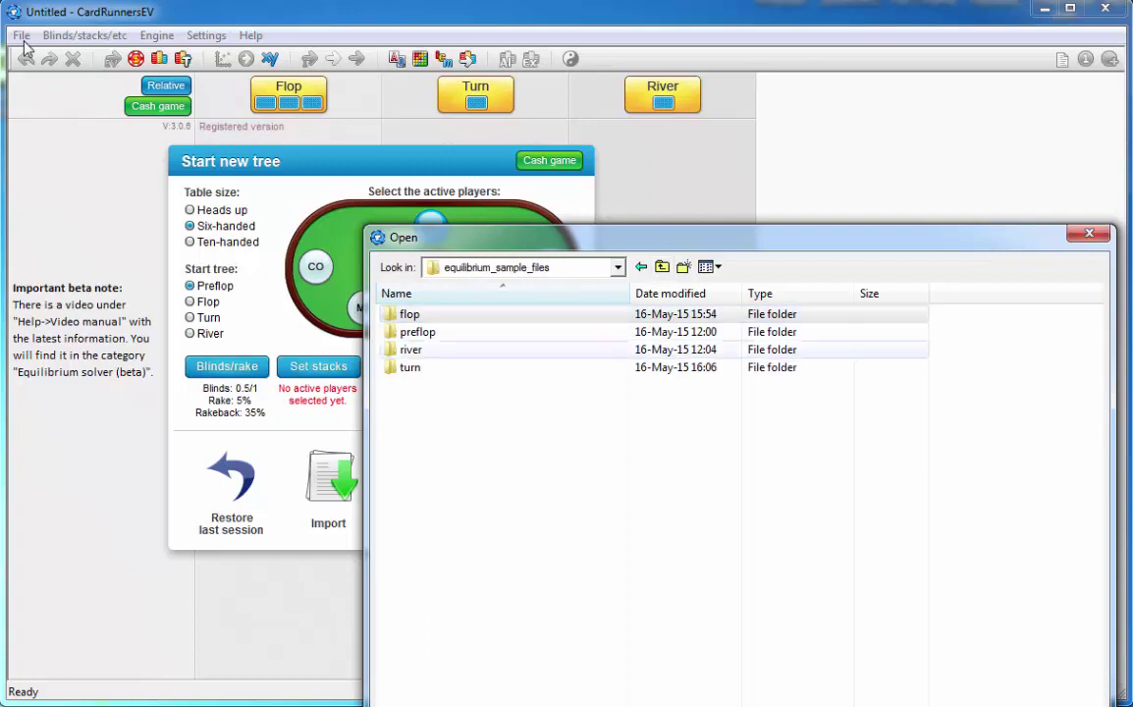
pyautogui.doubleClick(409, 367)
pyautogui.click(428, 314)
pyautogui.press('Return')
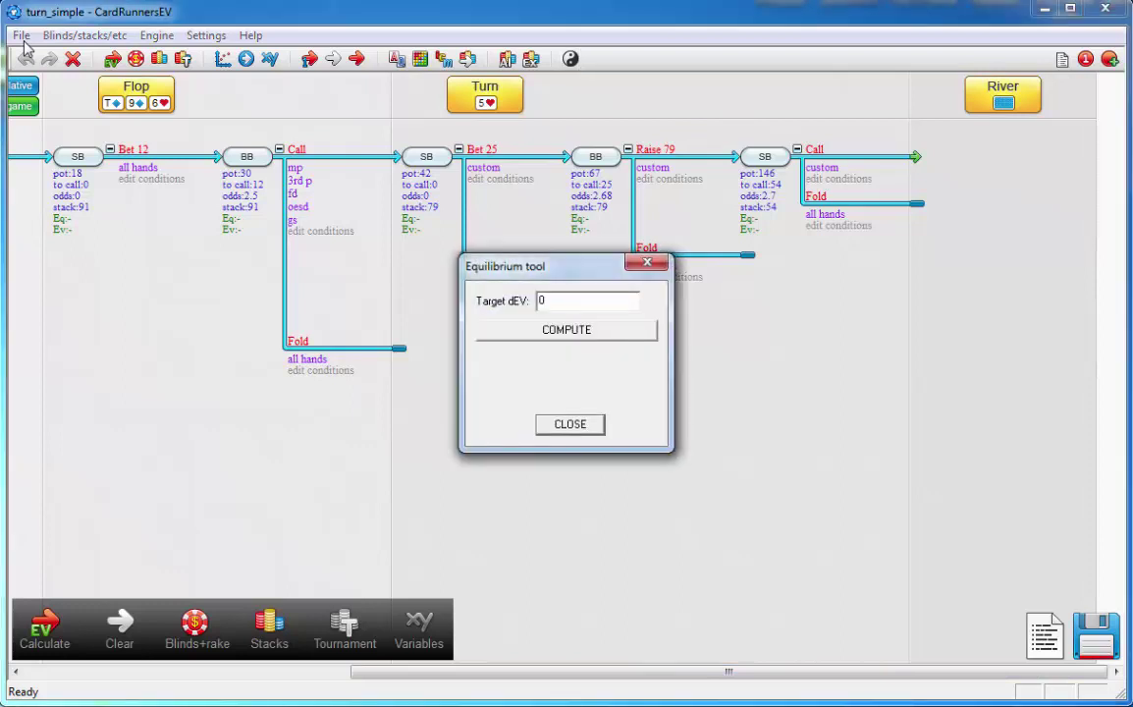
# - Compute the turn_simple equilibrium with target dEV 0 and apply the maximum exploiting counter-strategy for SB
pyautogui.press('Return')
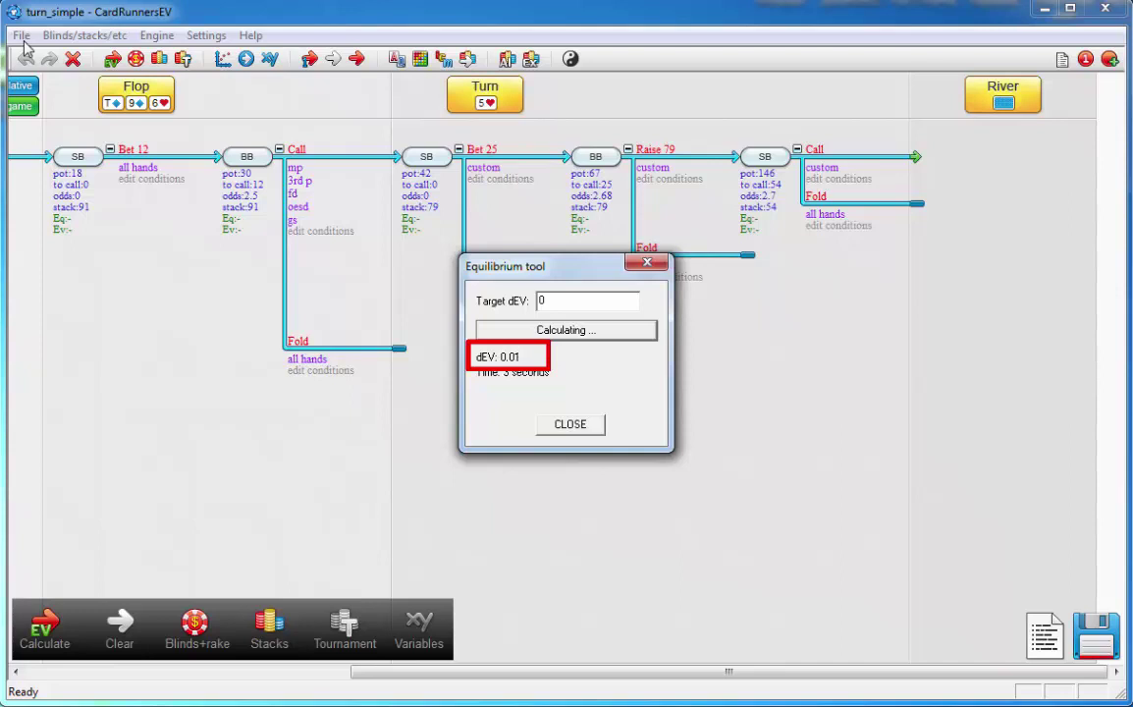
pyautogui.press('Escape')
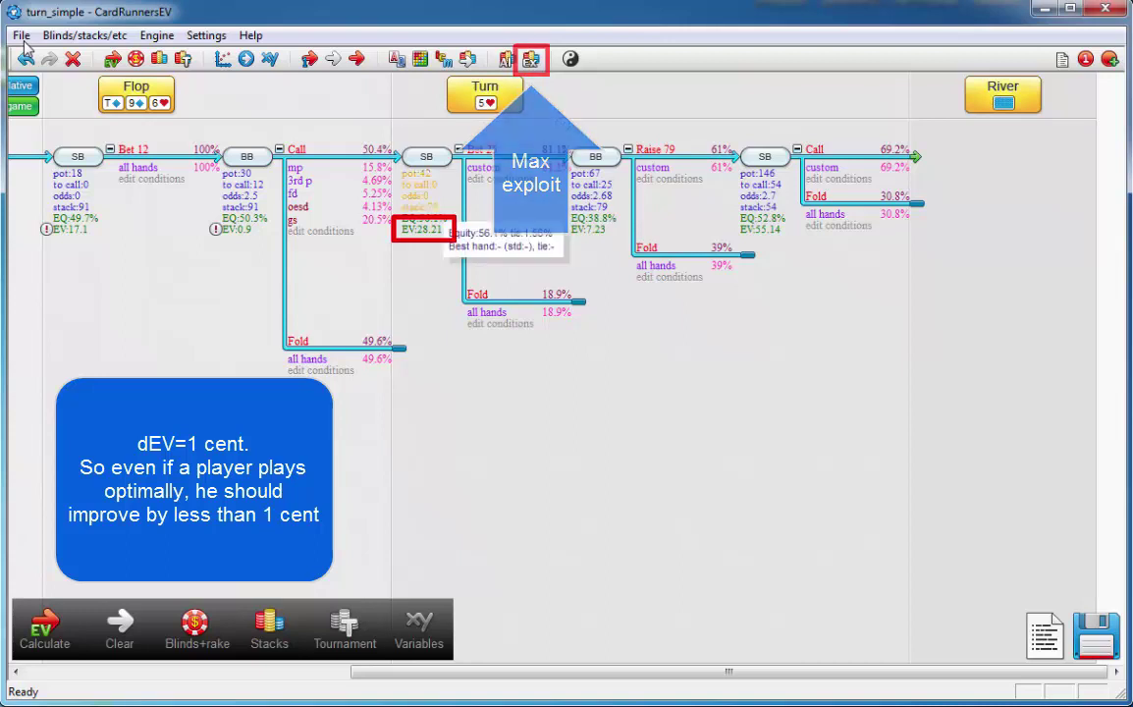
pyautogui.hotkey('ctrl', 'm')
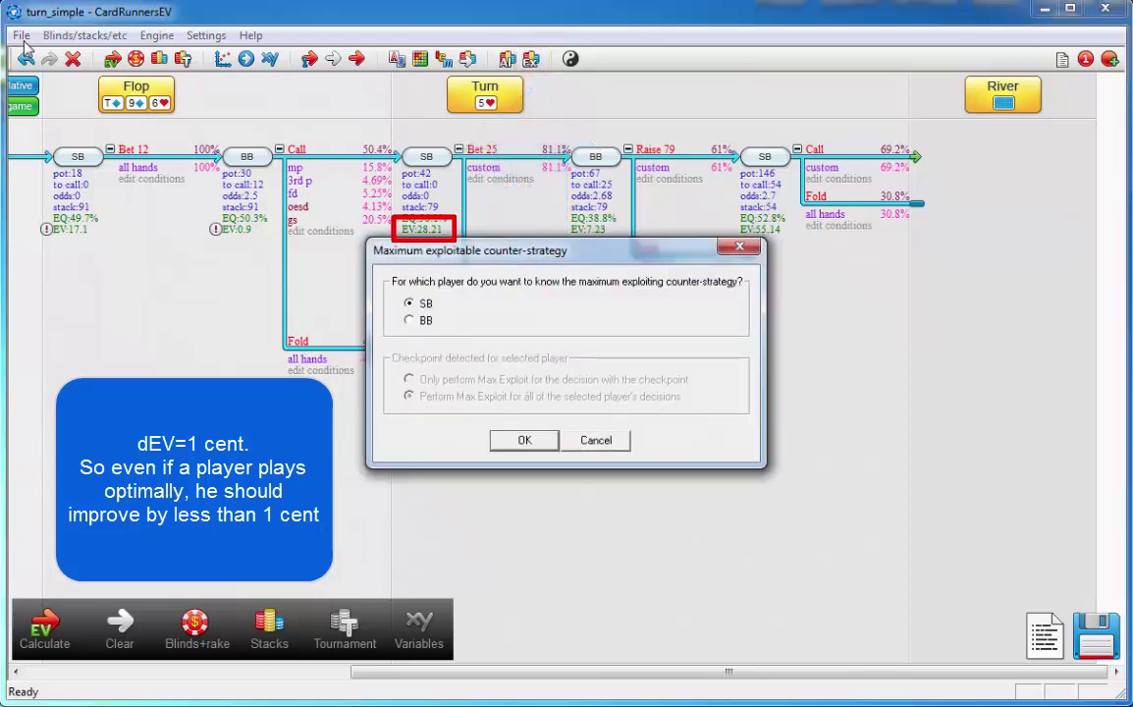
pyautogui.press('Return')
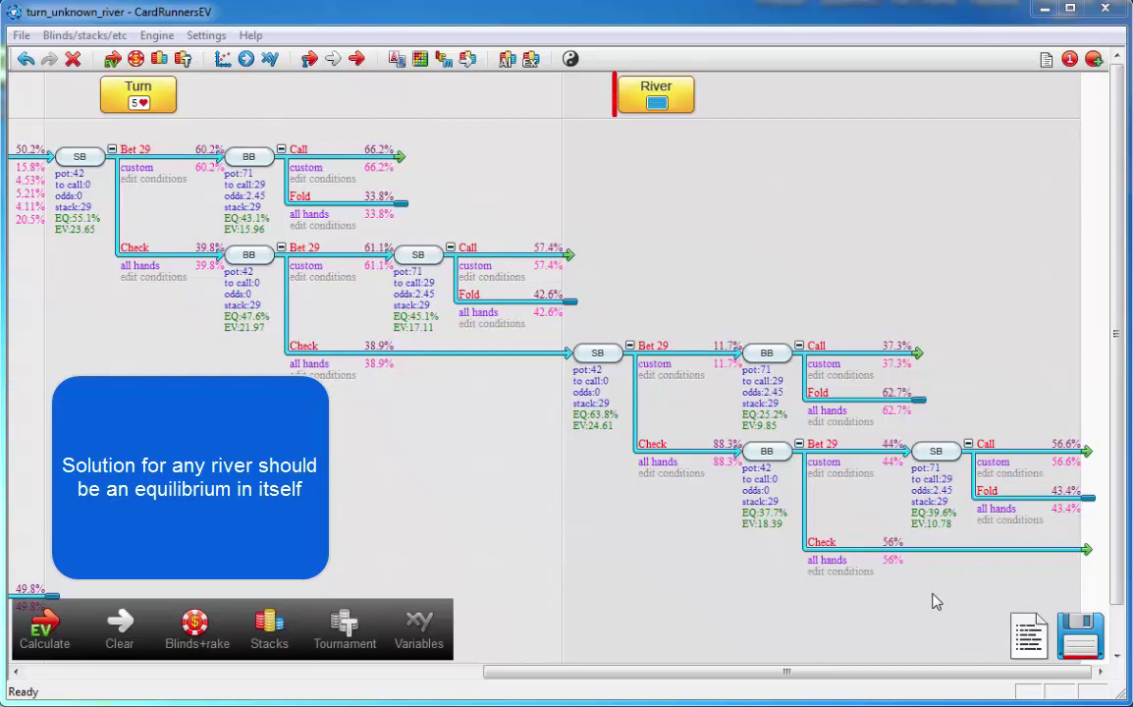
# - Set the river card of the turn_unknown_river tree to the ace of hearts
pyautogui.click(664, 101)
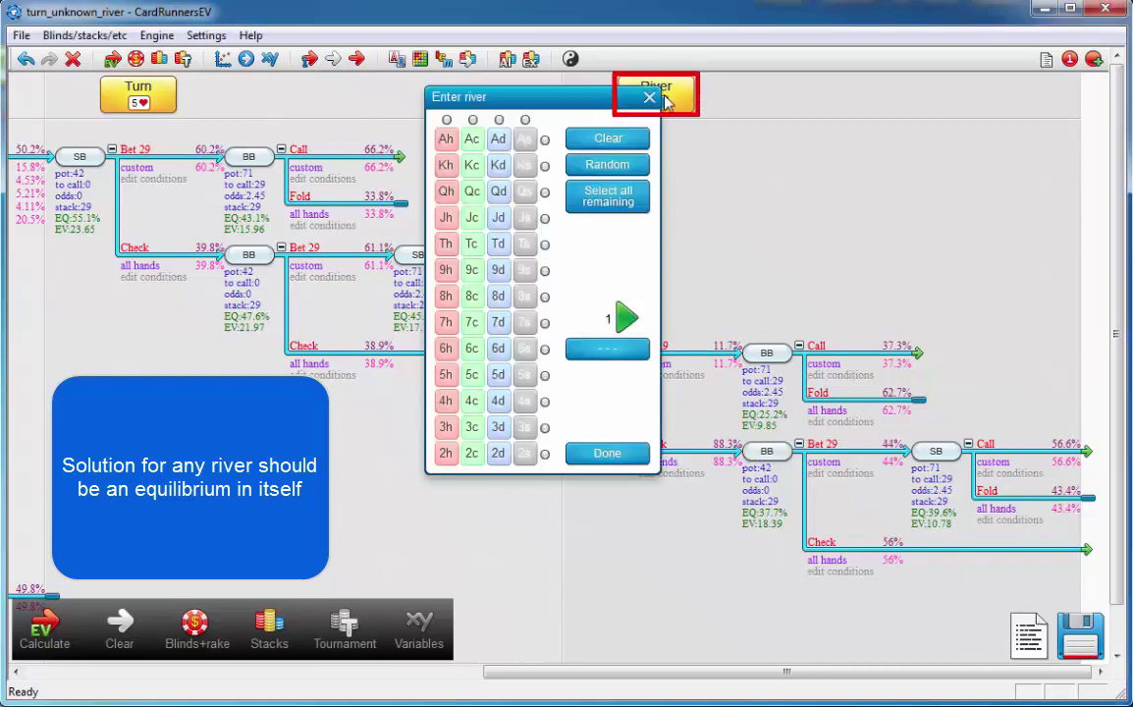
pyautogui.press('Return')
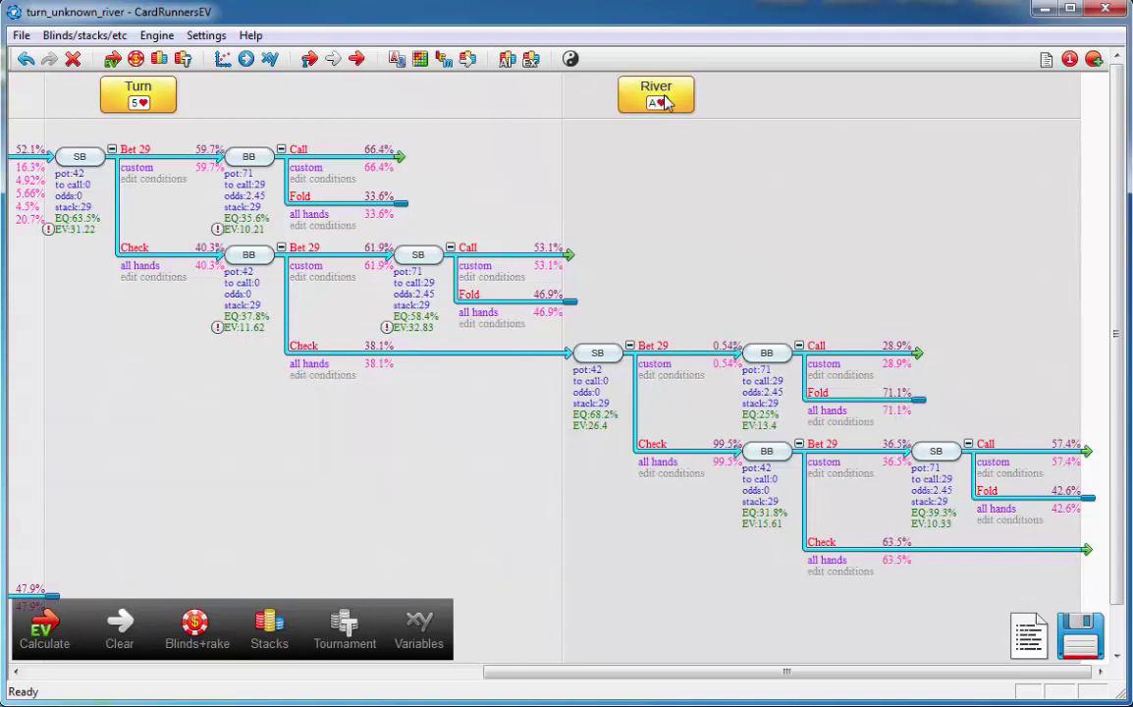
# - Compute the turn_unknown_river equilibrium with the ace of hearts river at target dEV 0, then close the Equilibrium tool
pyautogui.hotkey('ctrl', 'e')
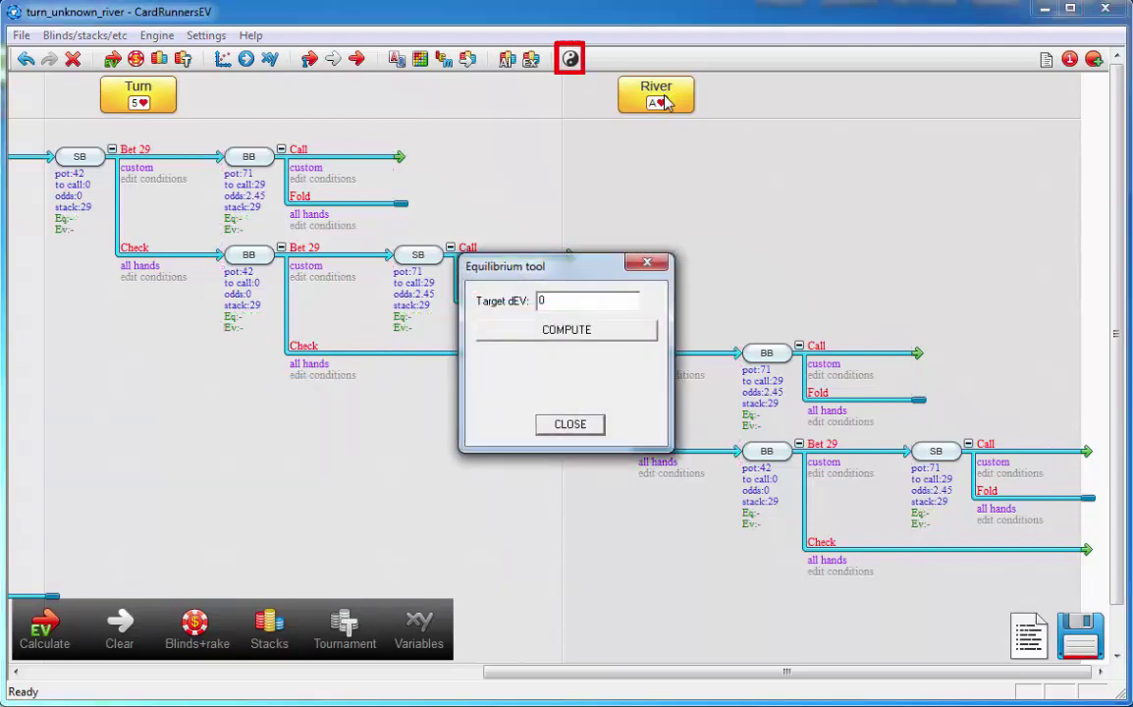
pyautogui.press('Return')
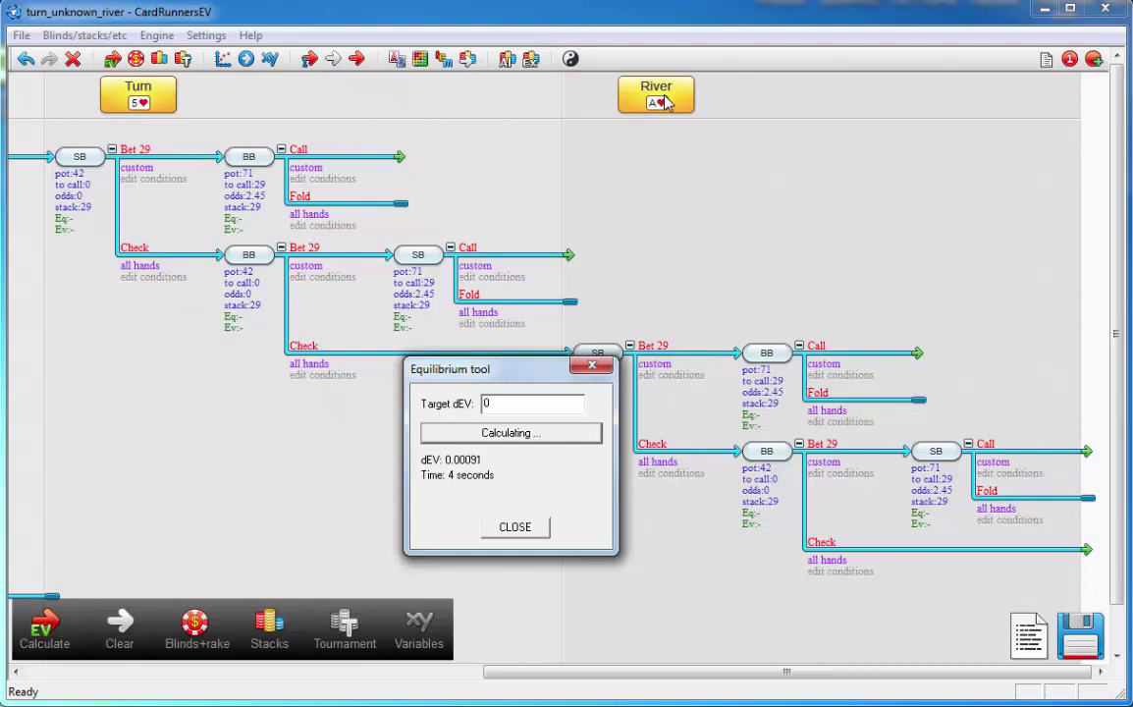
pyautogui.press('Escape')
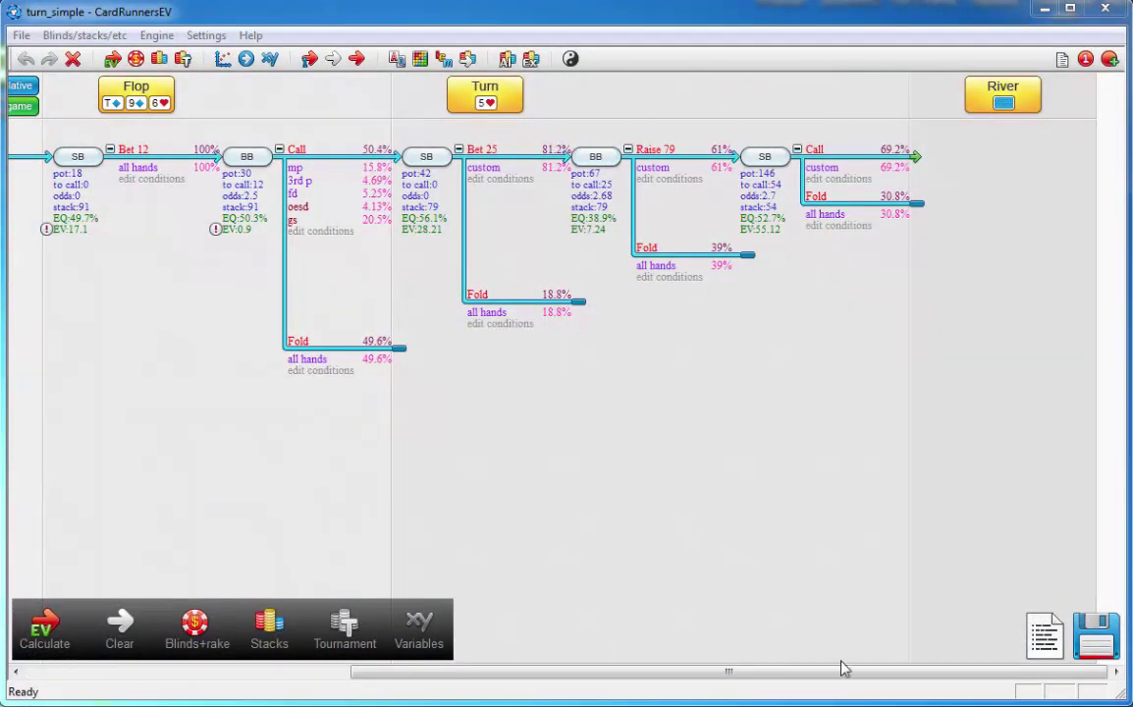
# - Inspect the custom range of BB's Raise 79 on the turn in turn_simple, toggling its hands between EV and combos
pyautogui.moveTo(663, 175)
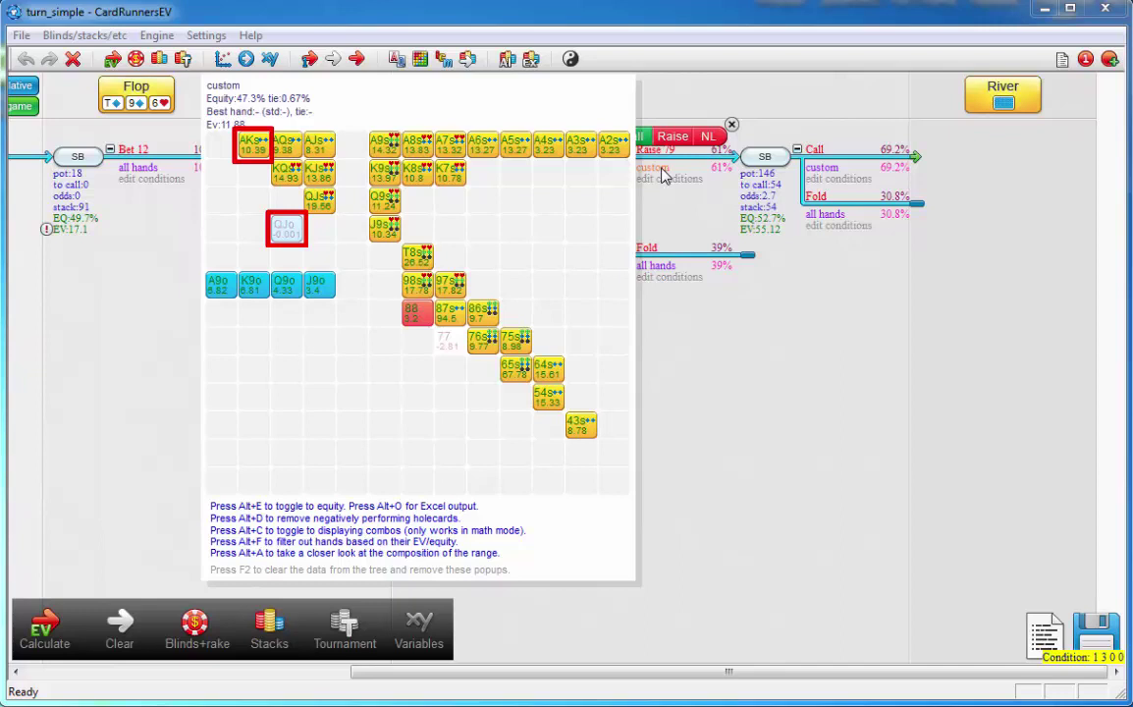
pyautogui.hotkey('alt', 'c')
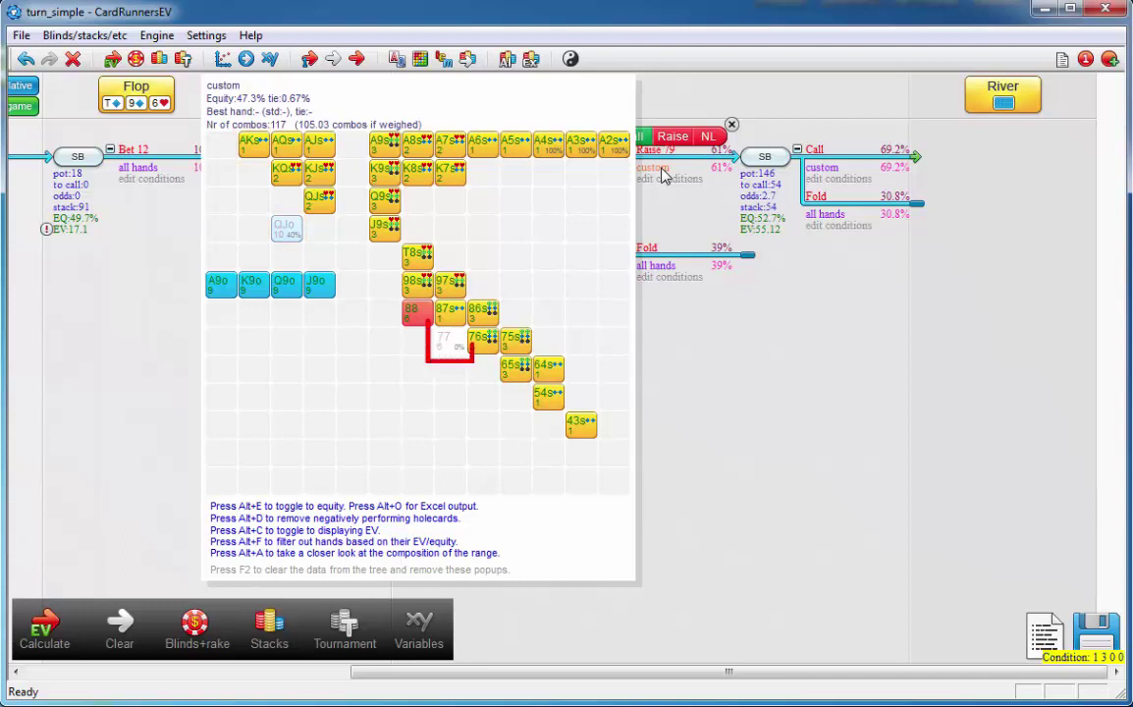
pyautogui.hotkey('alt', 'c')
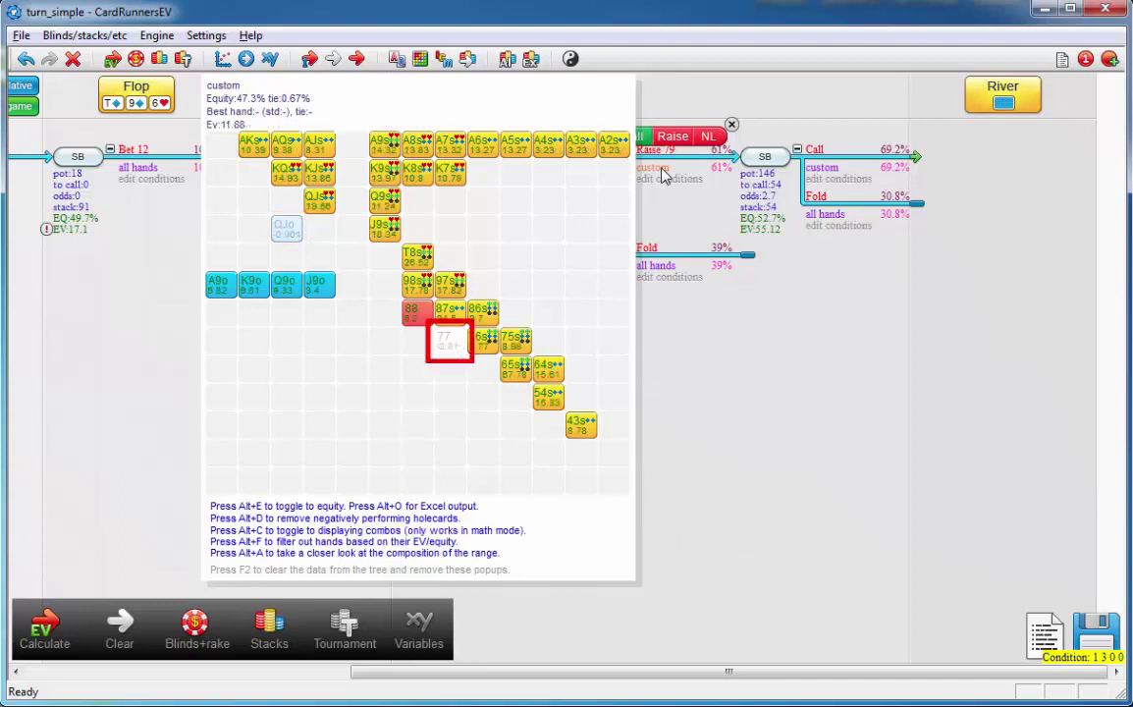
pyautogui.hotkey('alt', 'c')
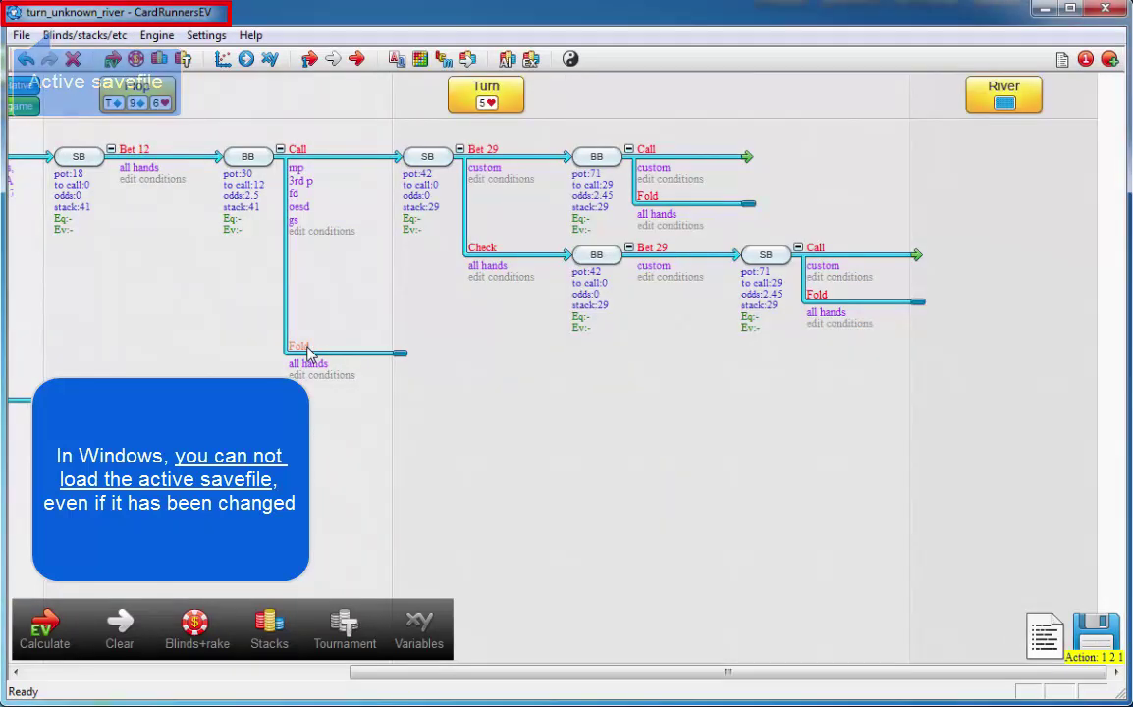
# - Try to reload the turn_unknown_river savefile from the turn folder over the changed tree
pyautogui.hotkey('alt', 'f')
pyautogui.press('Down')
pyautogui.press('Return')
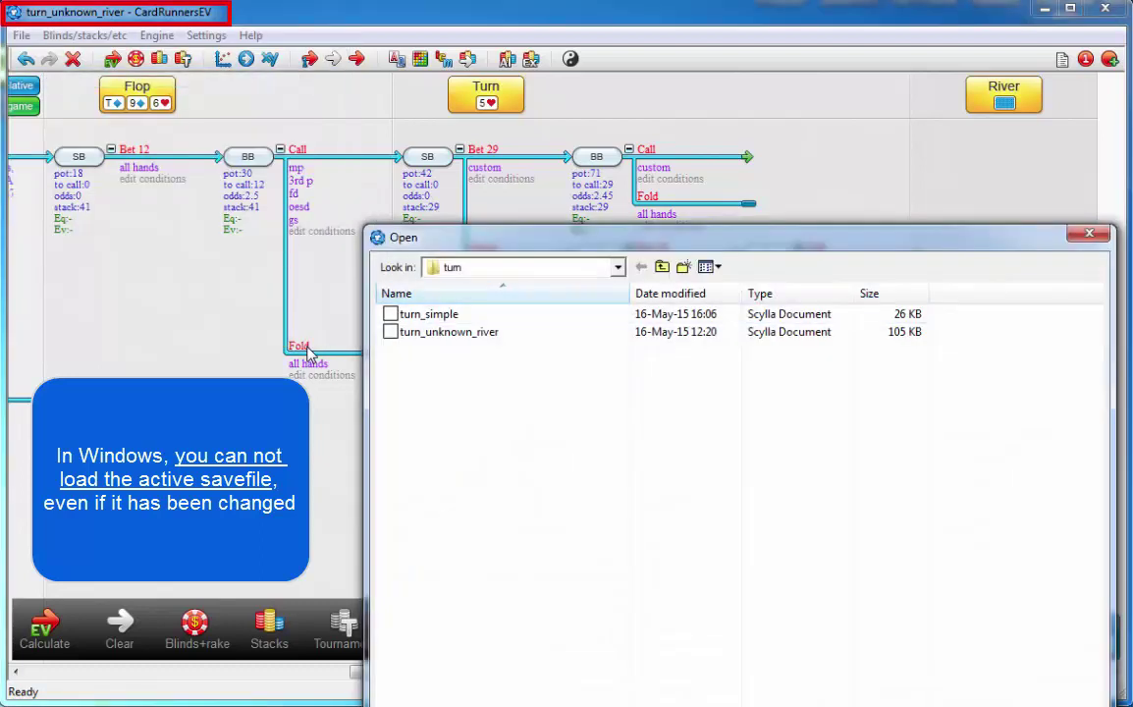
pyautogui.press('Down')
pyautogui.press('Down')
pyautogui.press('Return')
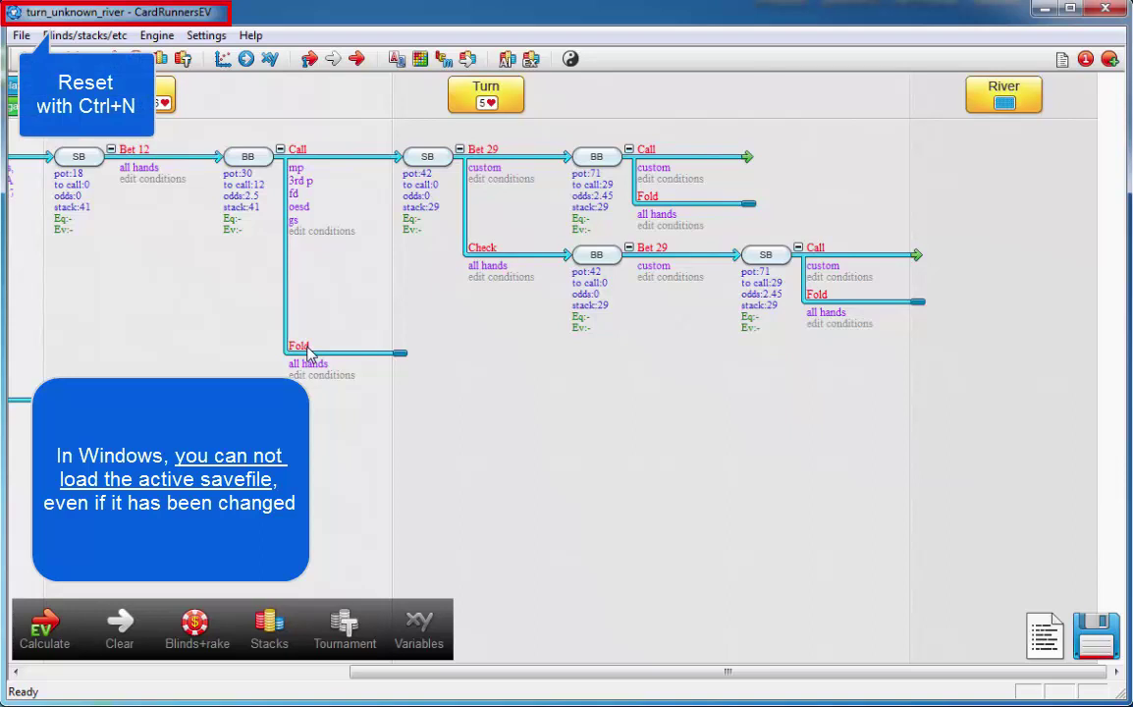
# - Reset to a new untitled tree without saving the changes and open turn_unknown_river from the turn folder
pyautogui.hotkey('ctrl', 'n')
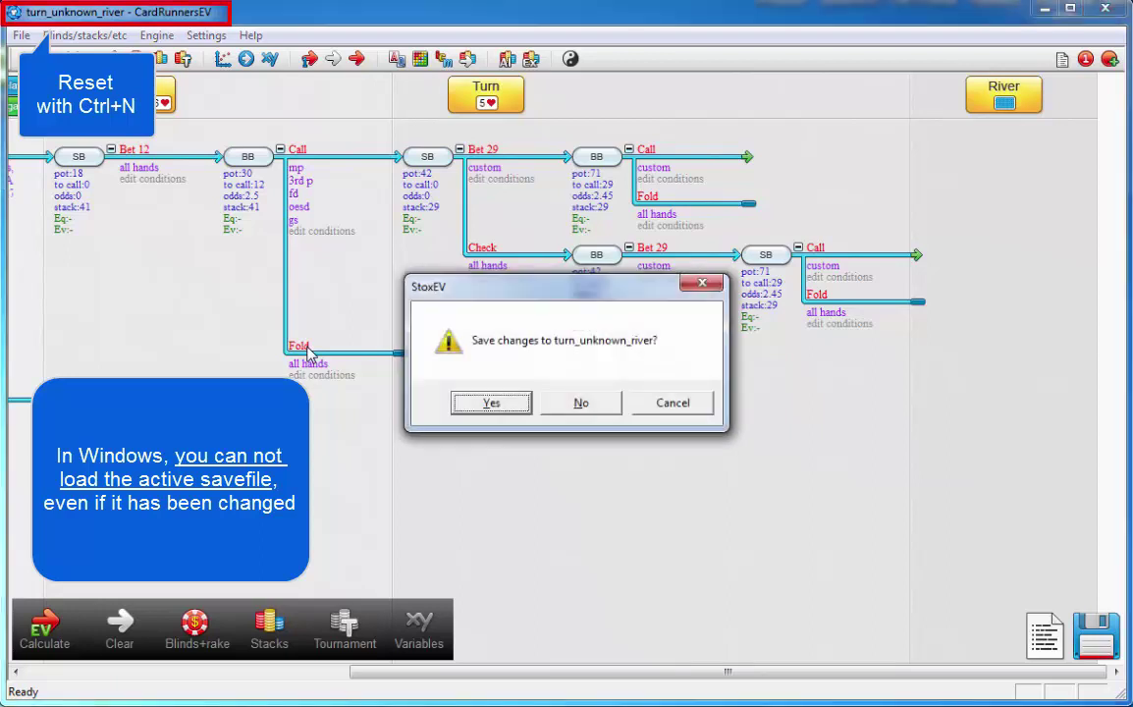
pyautogui.press('n')
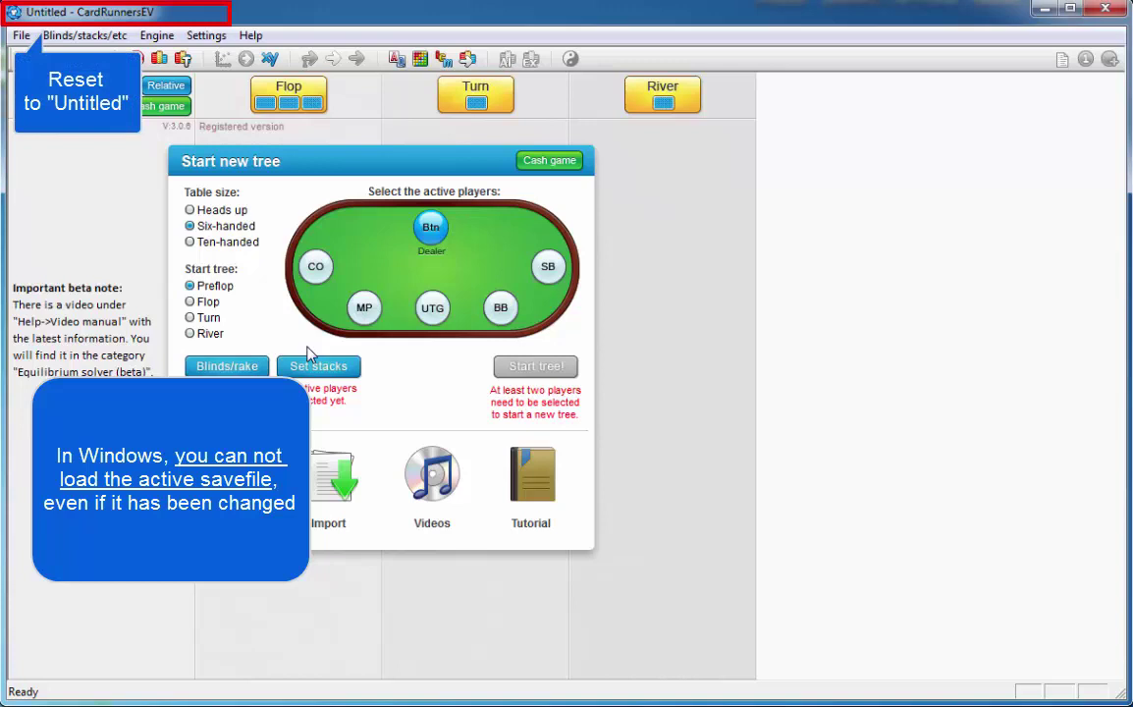
pyautogui.hotkey('ctrl', 'o')
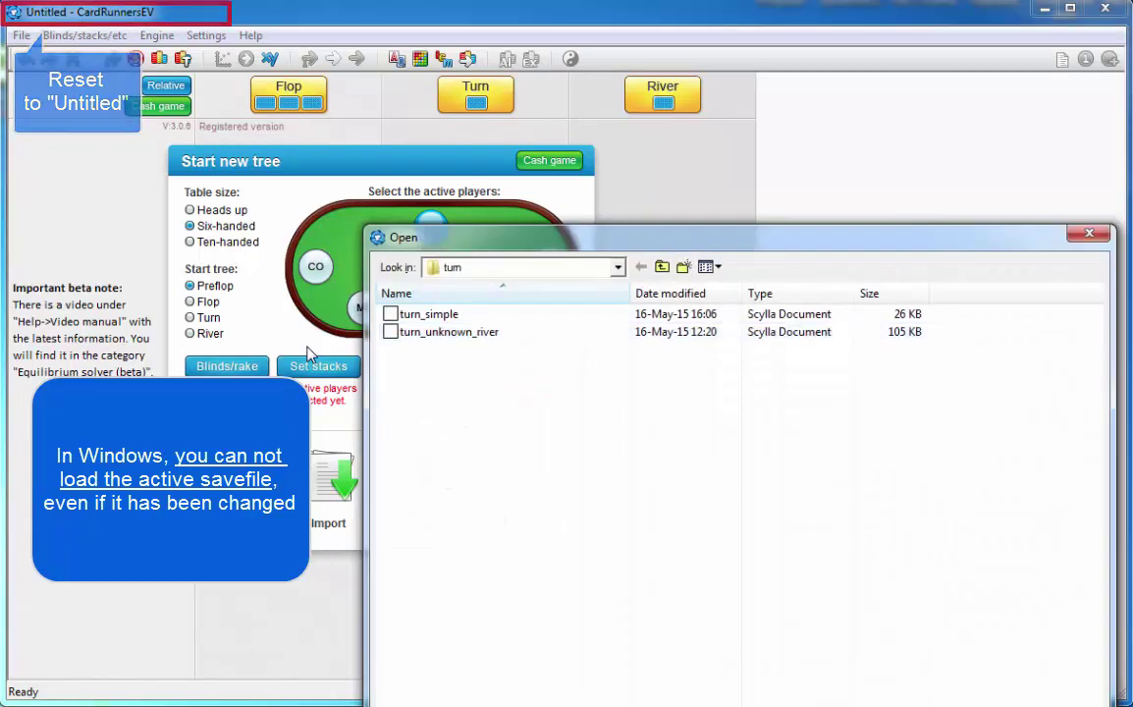
pyautogui.press('Return')
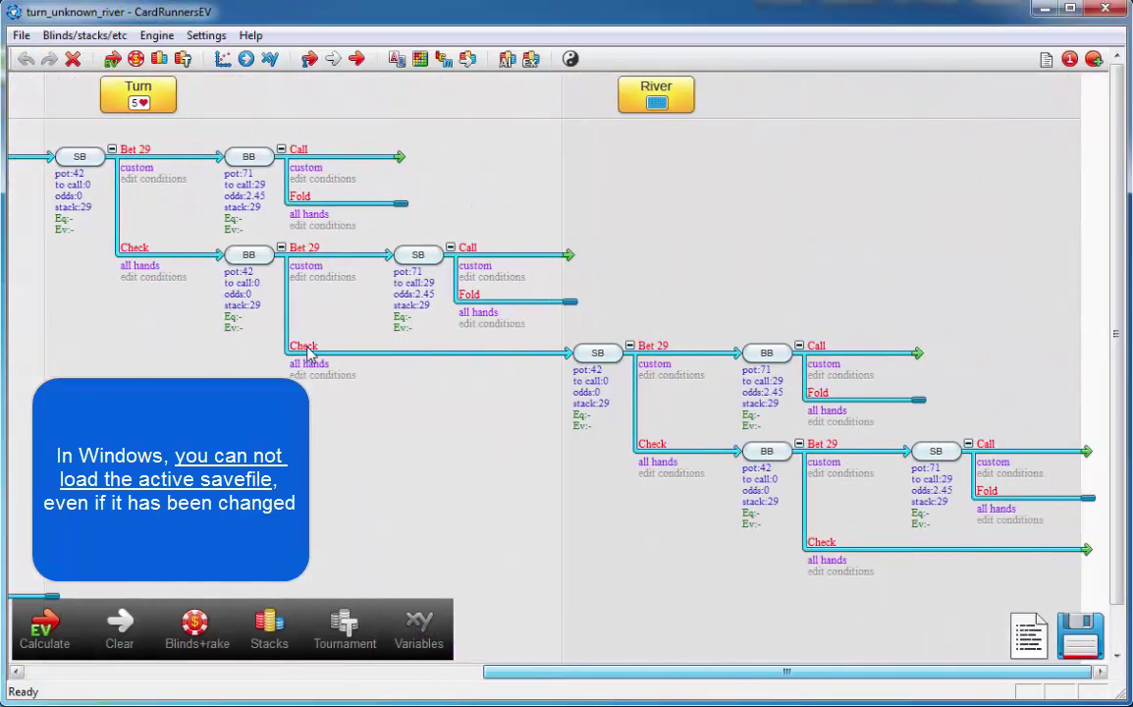